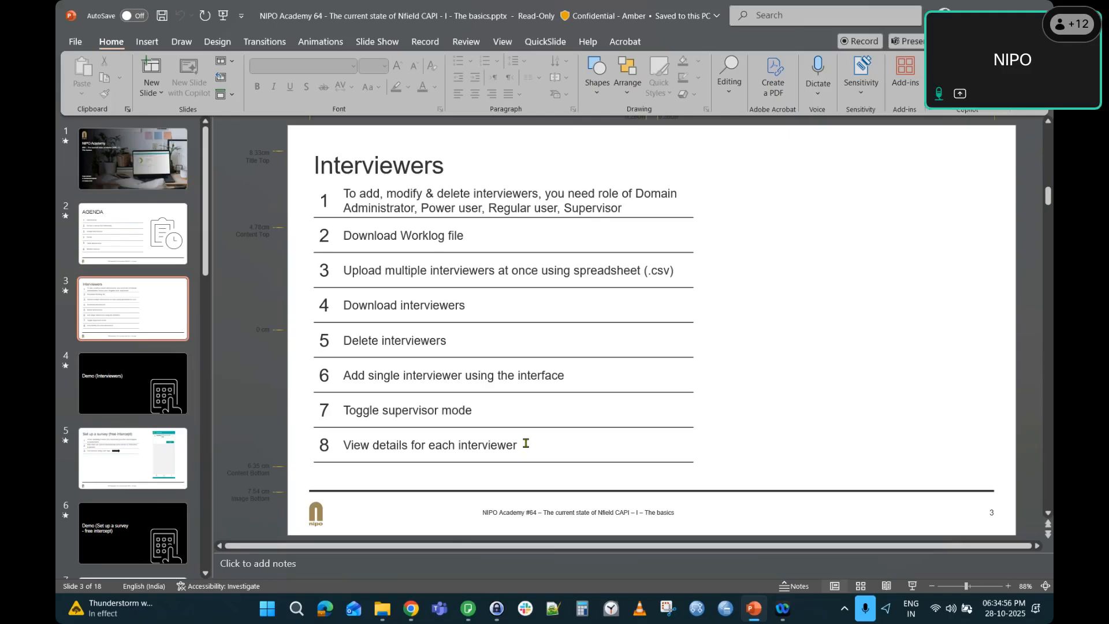
Scroll to the Demo (Interviewers) slide and bring up the Nfield Manager Surveys page.
{"action": "scroll", "coordinate": [526, 443], "scroll_direction": "down", "scroll_amount": 1}
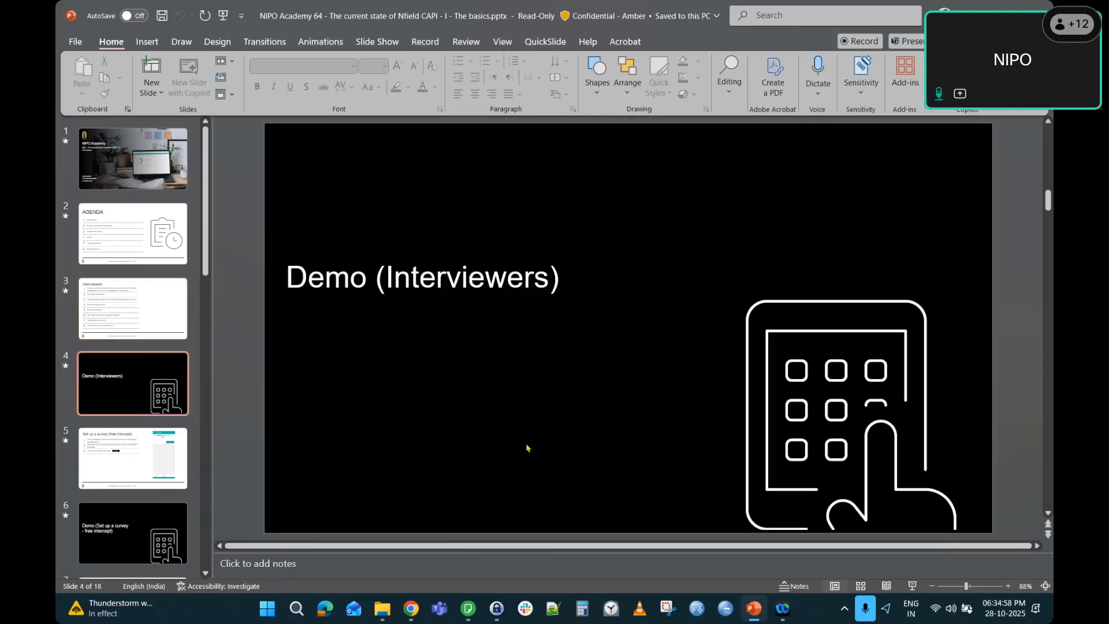
{"action": "key", "text": "alt+Tab"}
{"action": "key", "text": "alt+Tab"}
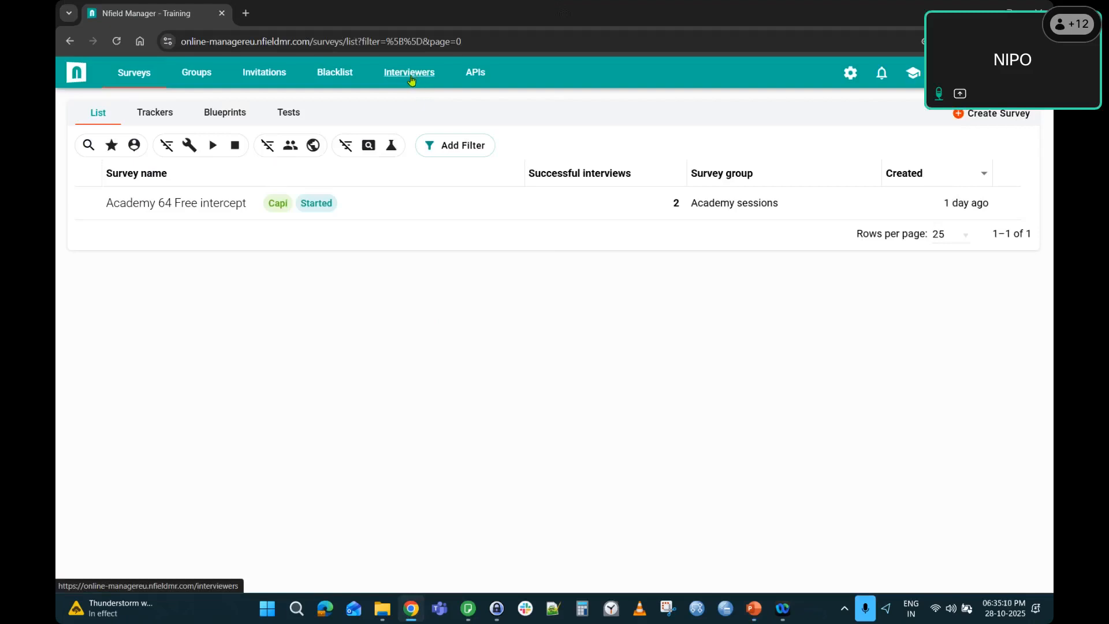
Review the CAPI interviewers list and the work log date range, then cancel the download.
{"action": "left_click", "coordinate": [411, 75]}
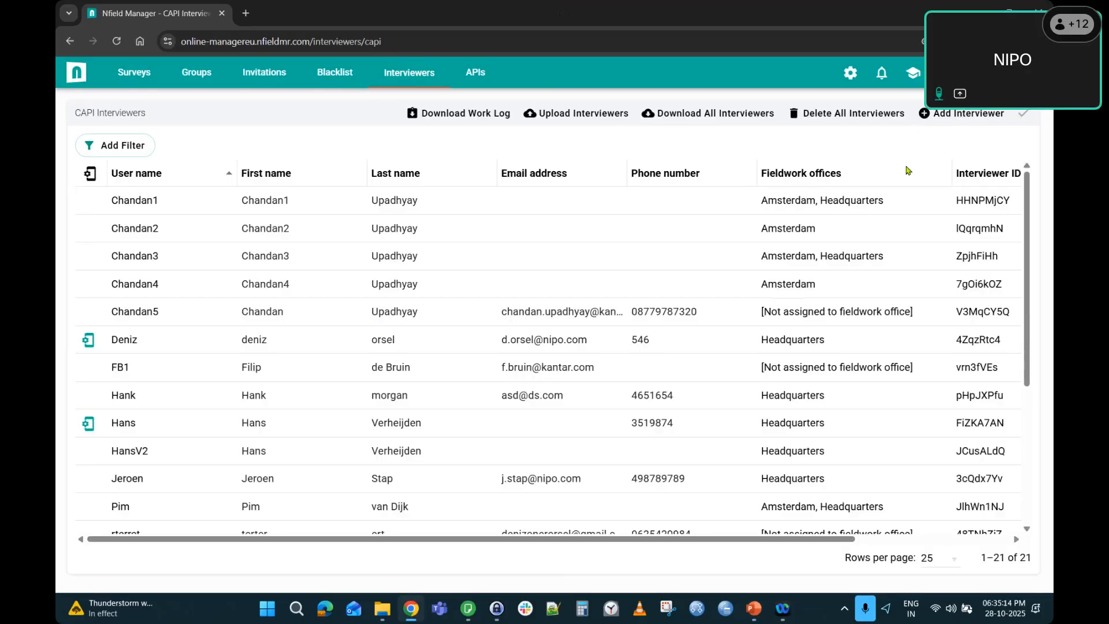
{"action": "left_click", "coordinate": [445, 118]}
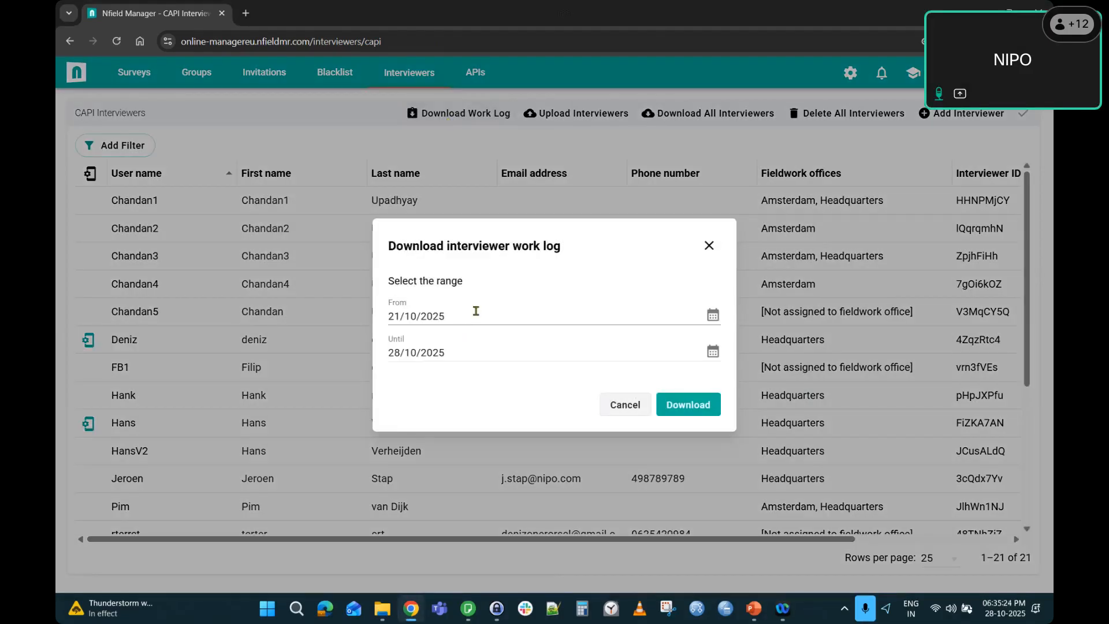
{"action": "left_click", "coordinate": [476, 310]}
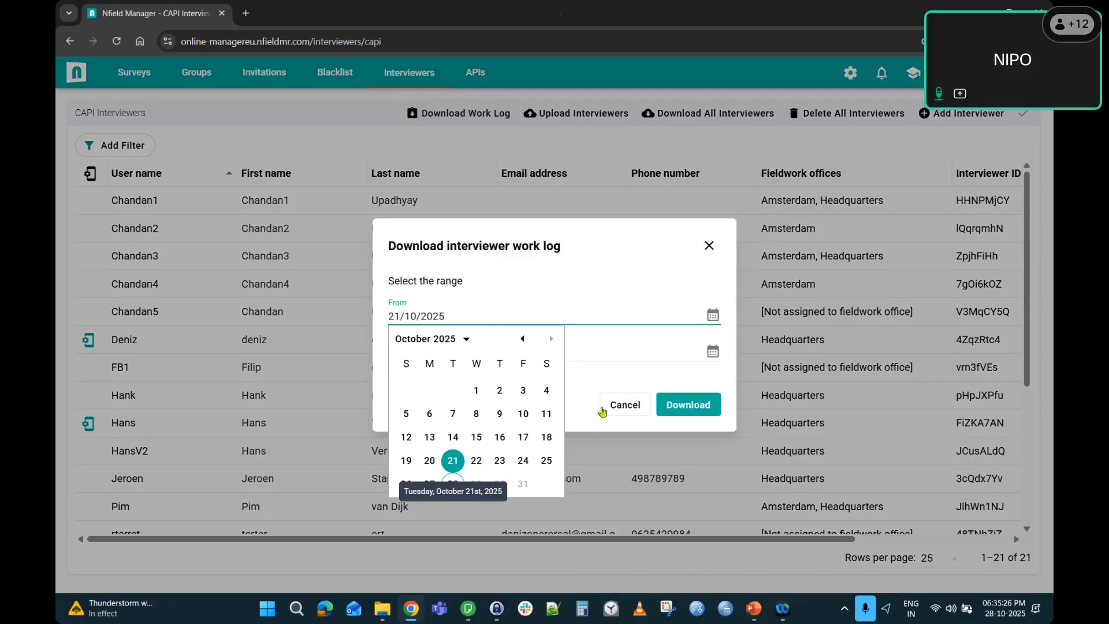
{"action": "left_click", "coordinate": [573, 412]}
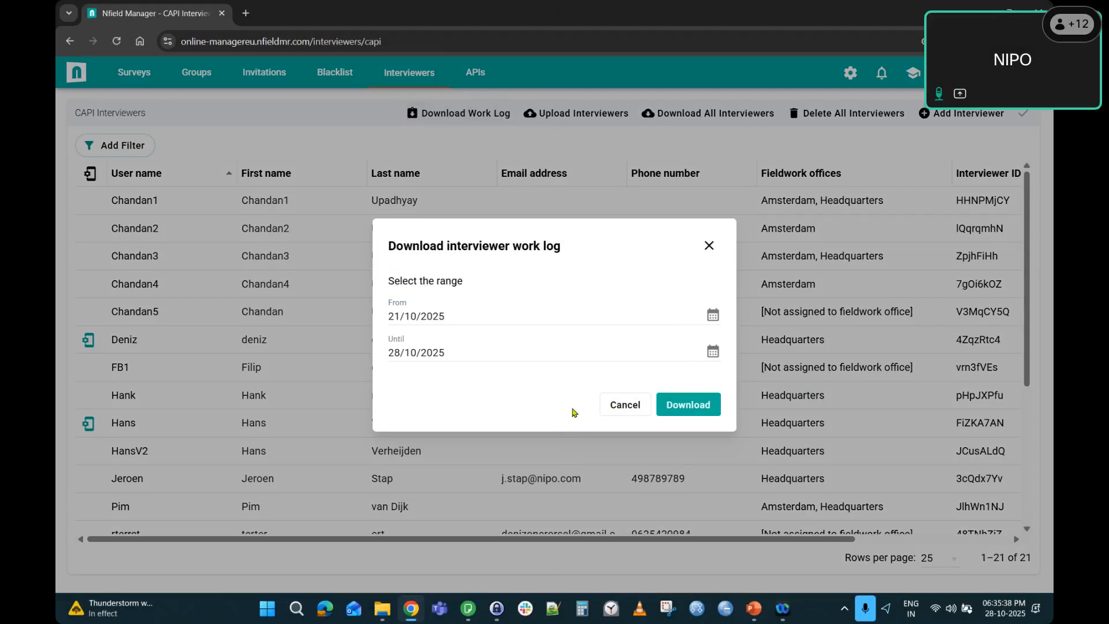
{"action": "left_click", "coordinate": [626, 406]}
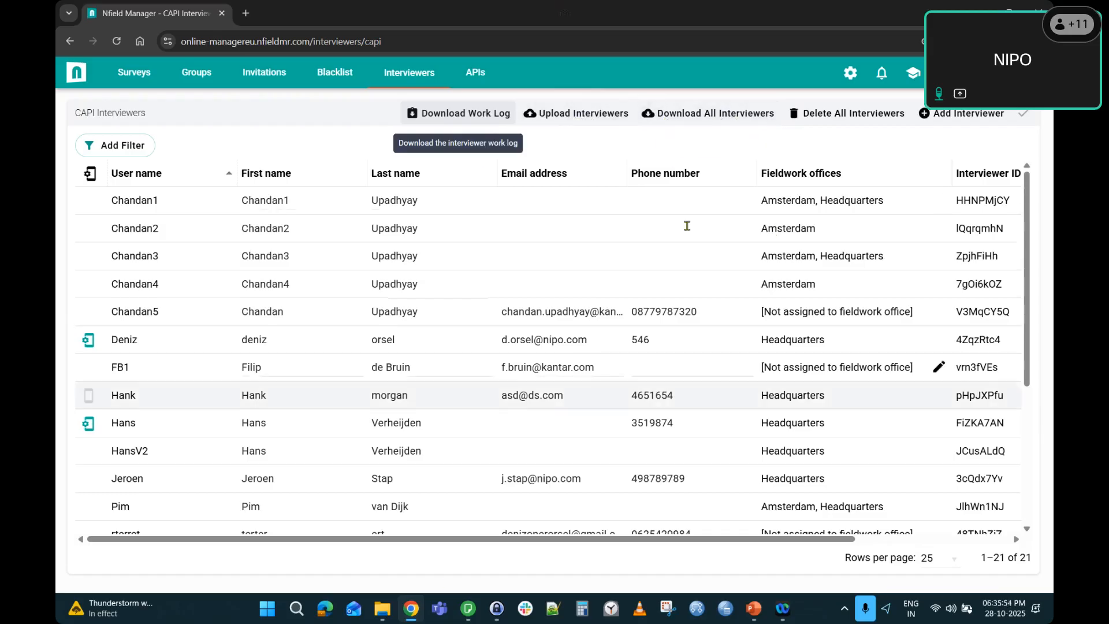
Open interviewers_2025-10-27_14-57-42-PM.csv from the Academy 64 folder in Excel without converting.
{"action": "left_click", "coordinate": [382, 609]}
{"action": "left_click", "coordinate": [234, 280]}
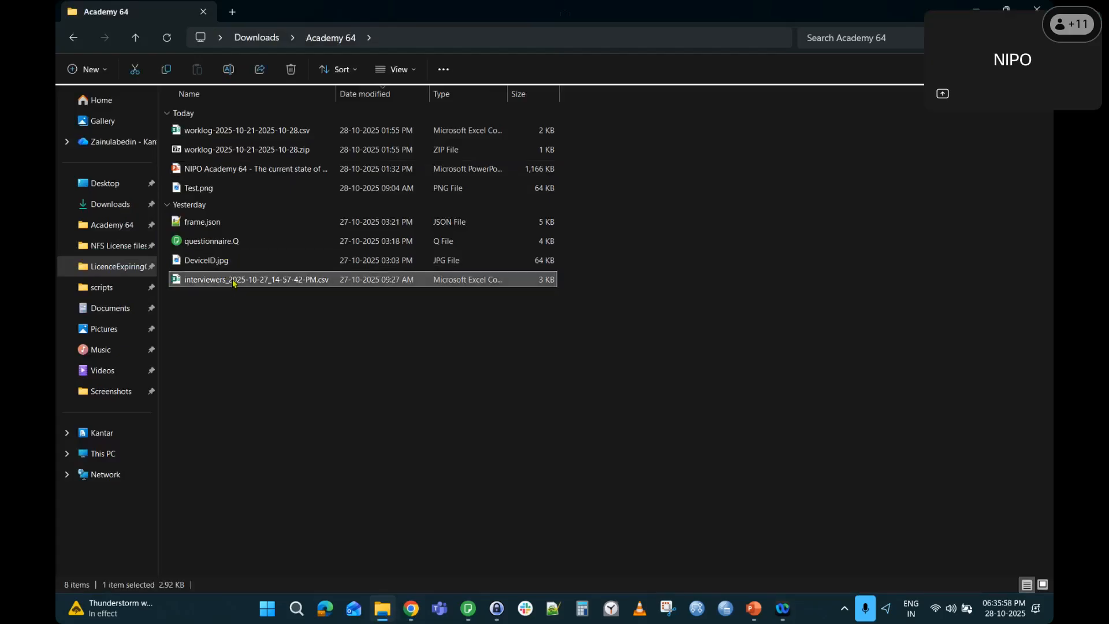
{"action": "double_click", "coordinate": [234, 281]}
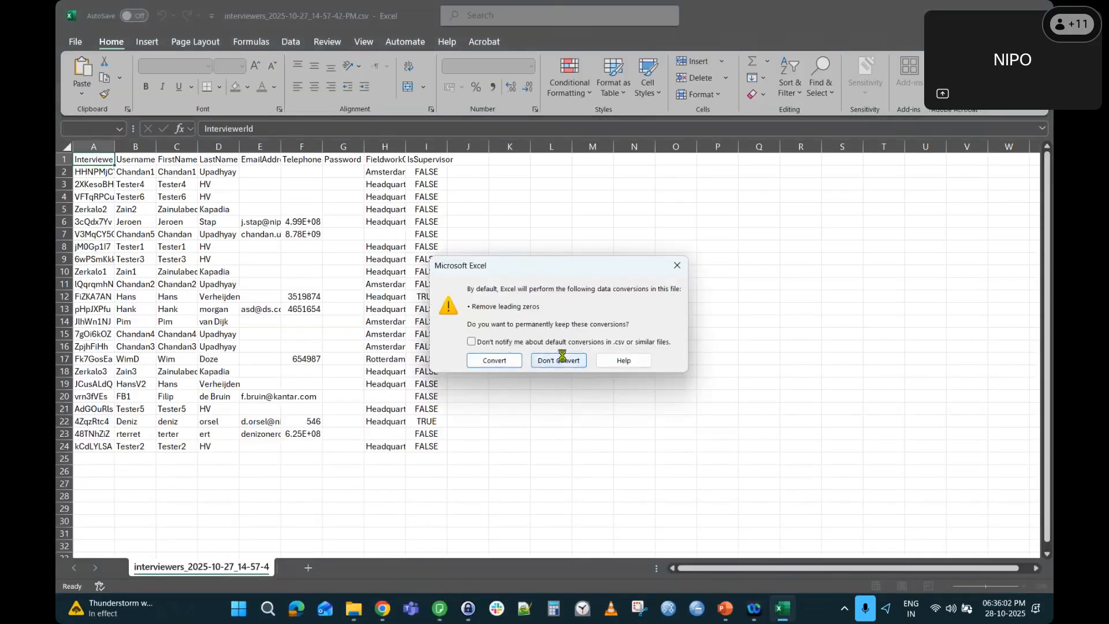
{"action": "left_click", "coordinate": [559, 359]}
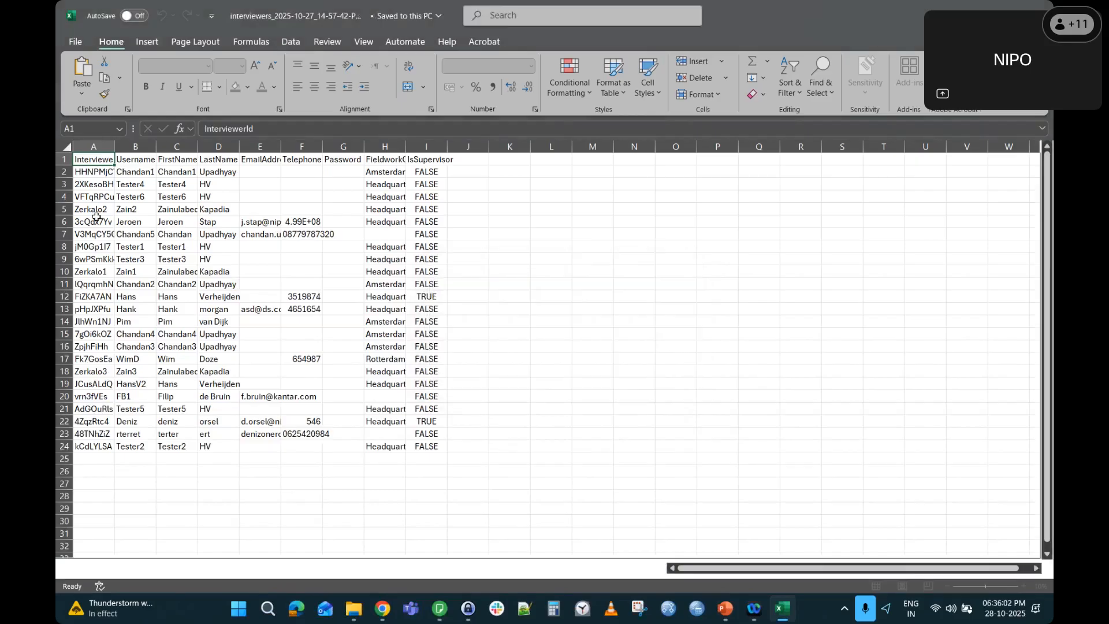
Delete interviewer rows 2–24, leaving only the header, and glance at Nfield Manager.
{"action": "left_click_drag", "start_coordinate": [63, 171], "coordinate": [65, 447]}
{"action": "key", "text": "Delete"}
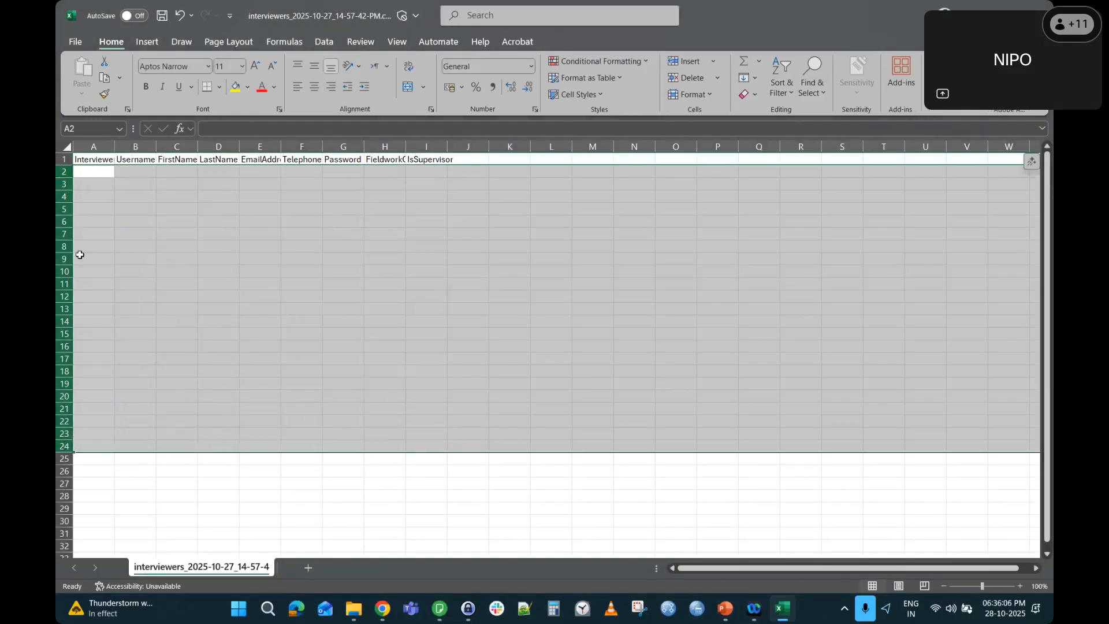
{"action": "left_click", "coordinate": [108, 169]}
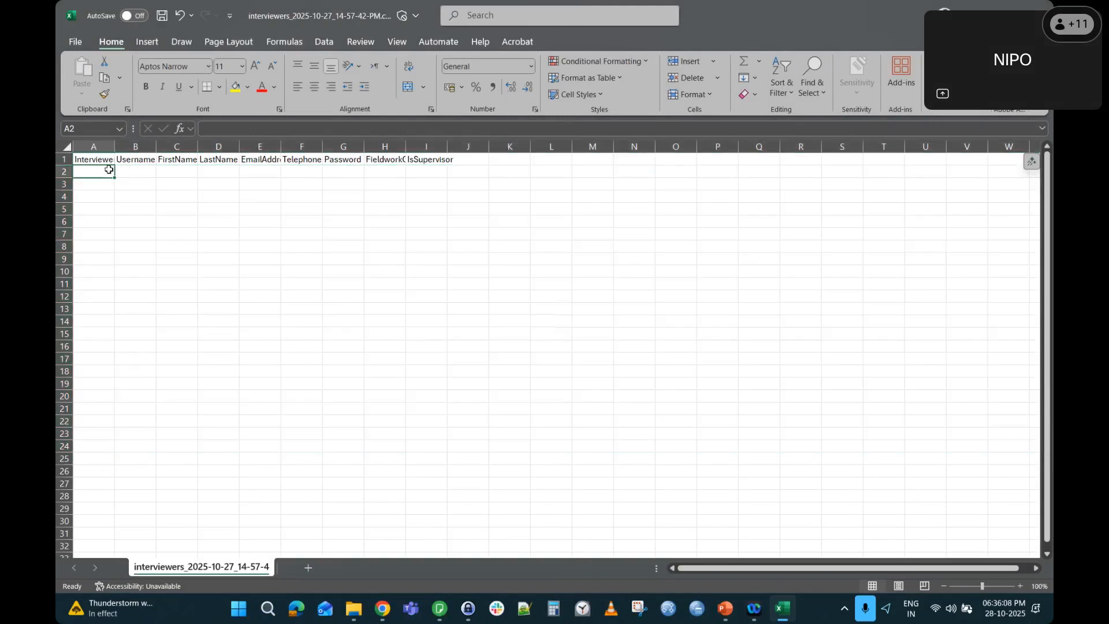
{"action": "key", "text": "alt+Tab"}
{"action": "left_click", "coordinate": [608, 190]}
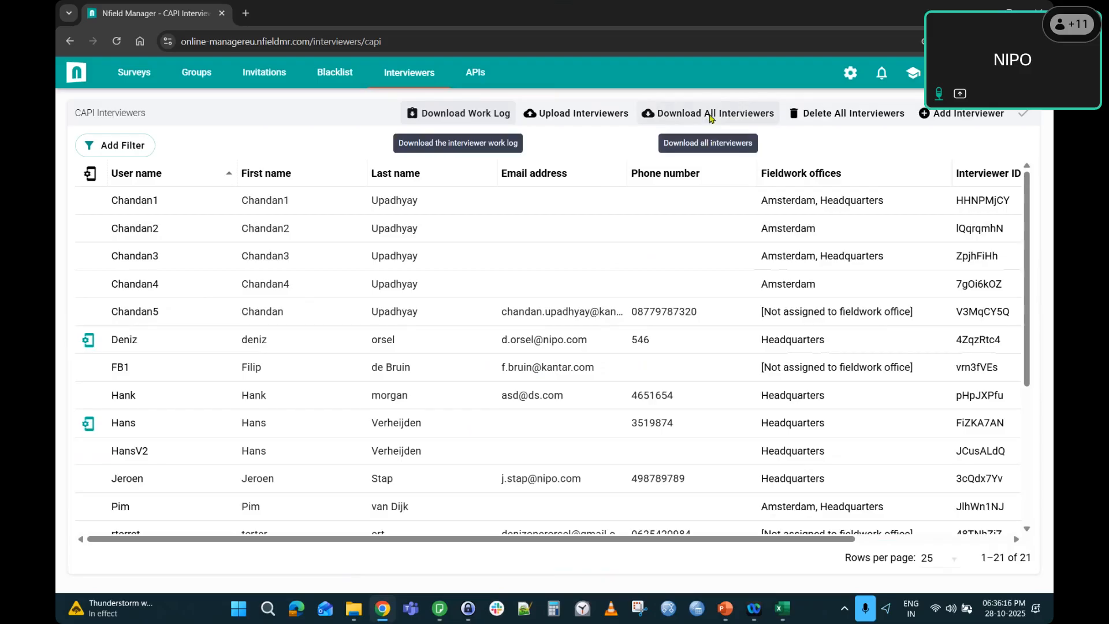
{"action": "key", "text": "alt+Tab"}
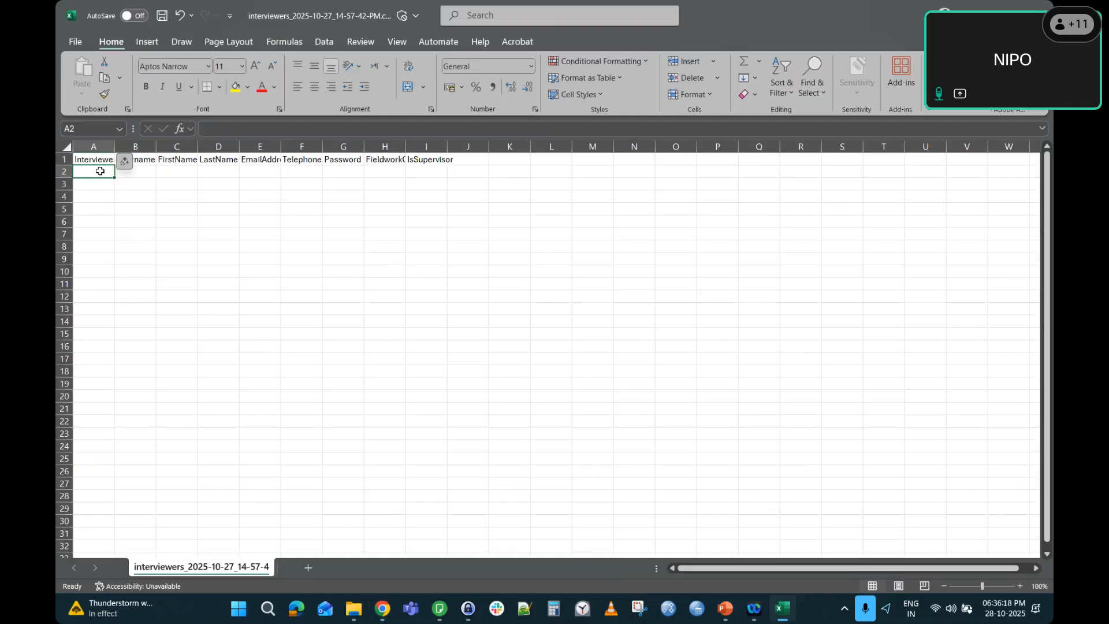
Enter the interviewer's ID, username, first name and last name across row 2.
{"action": "type", "text": "Zain1"}
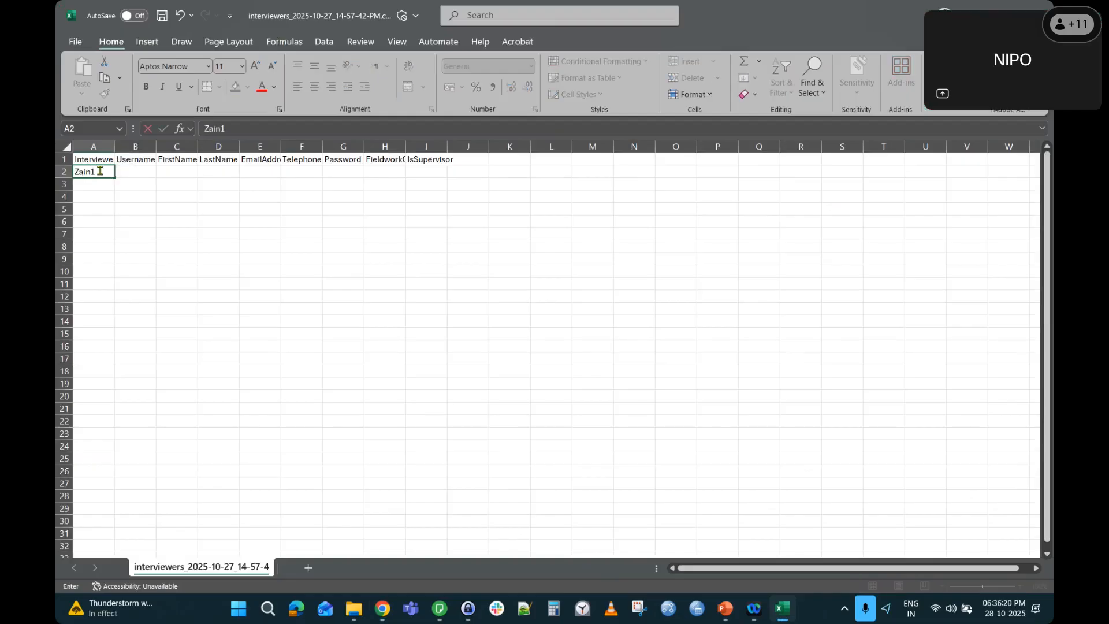
{"action": "key", "text": "Tab"}
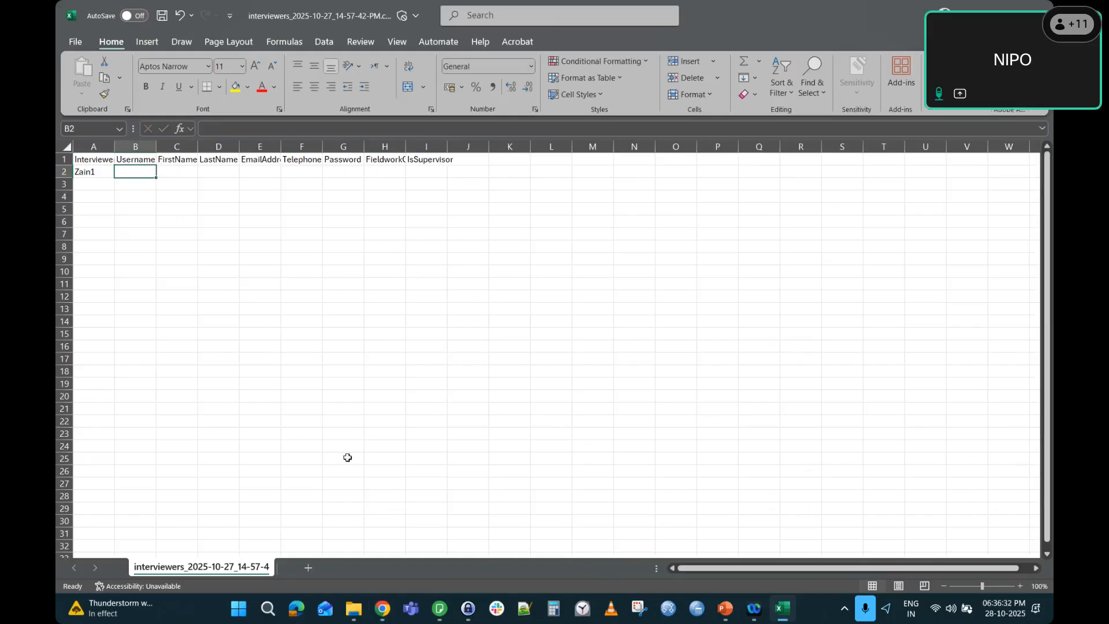
{"action": "key", "text": "Left"}
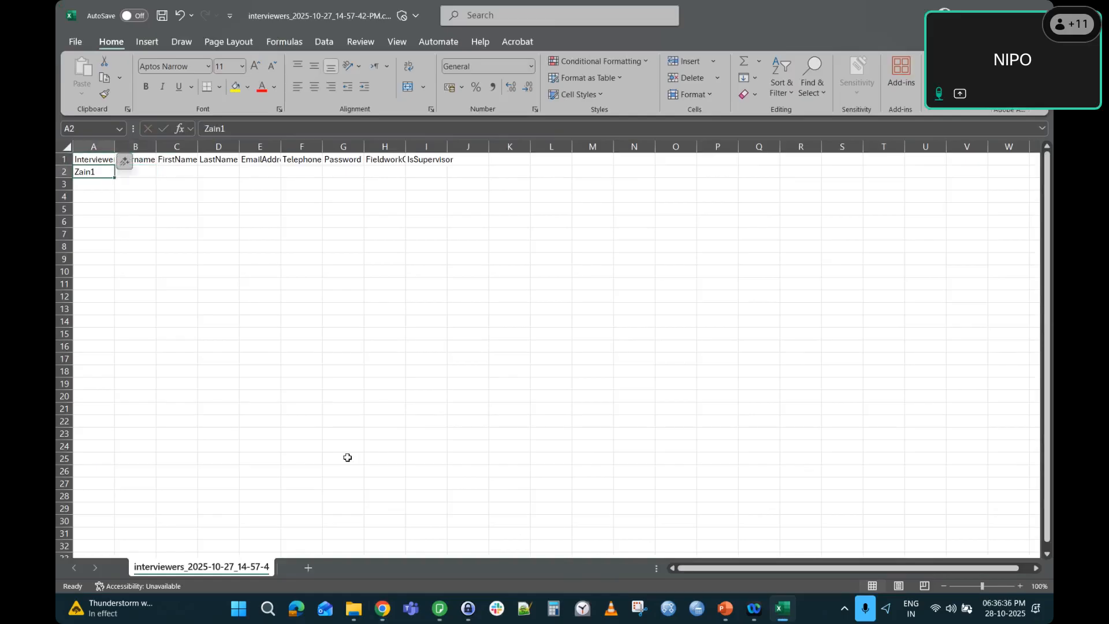
{"action": "type", "text": "X123T45"}
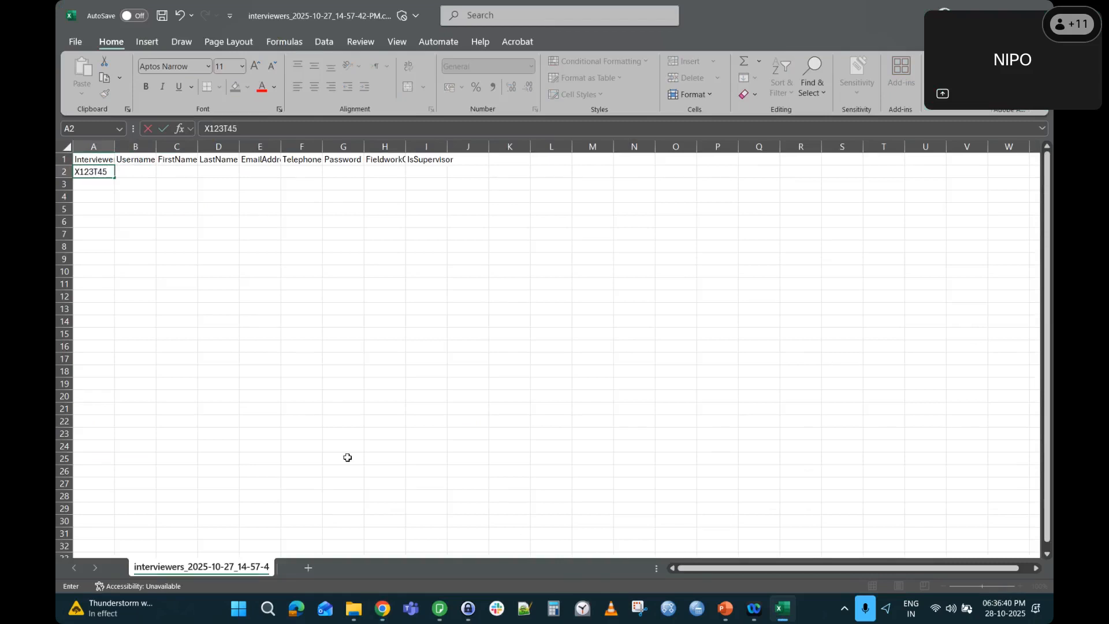
{"action": "type", "text": "UY"}
{"action": "key", "text": "Tab"}
{"action": "type", "text": "Zain2"}
{"action": "key", "text": "Tab"}
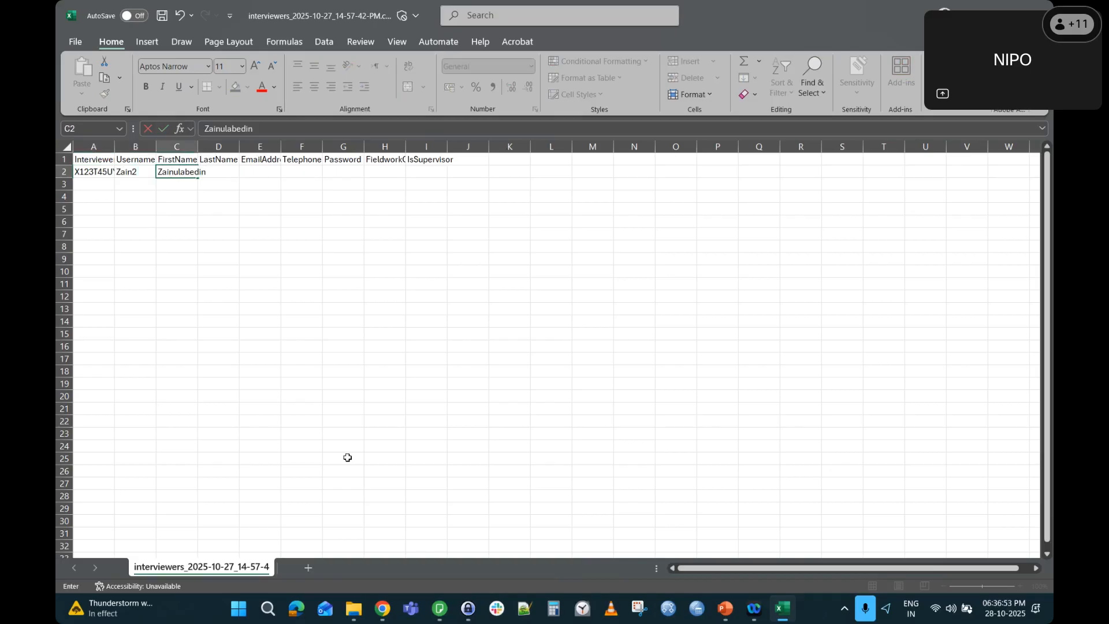
{"action": "key", "text": "Tab"}
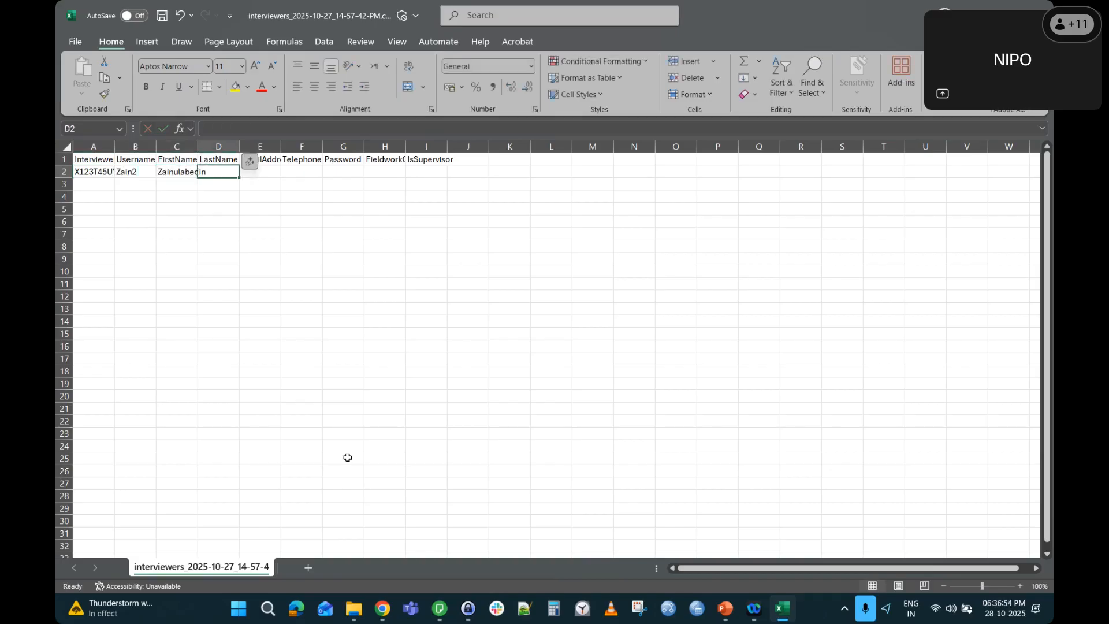
{"action": "key", "text": "Tab"}
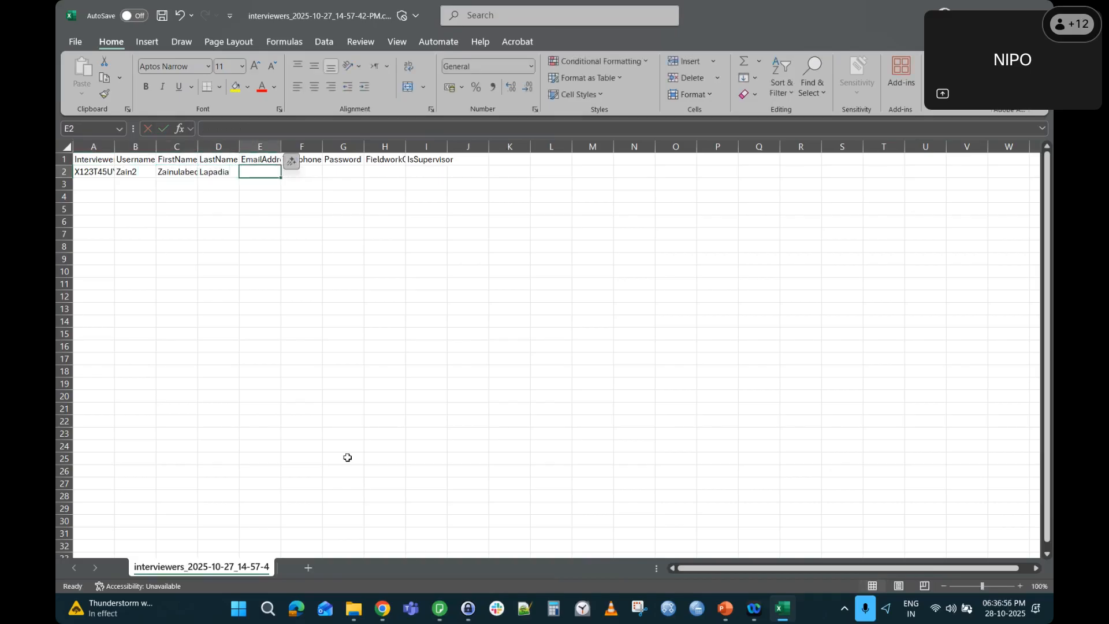
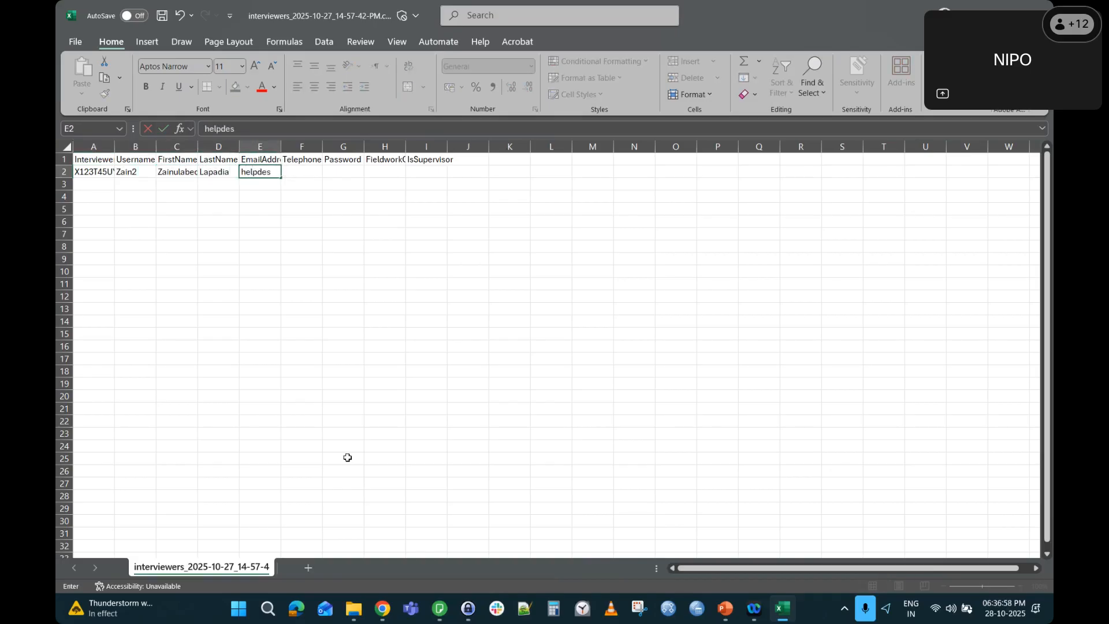
Fill in the interviewer's e-mail and the Headquarters office, then save the CSV.
{"action": "key", "text": "Tab"}
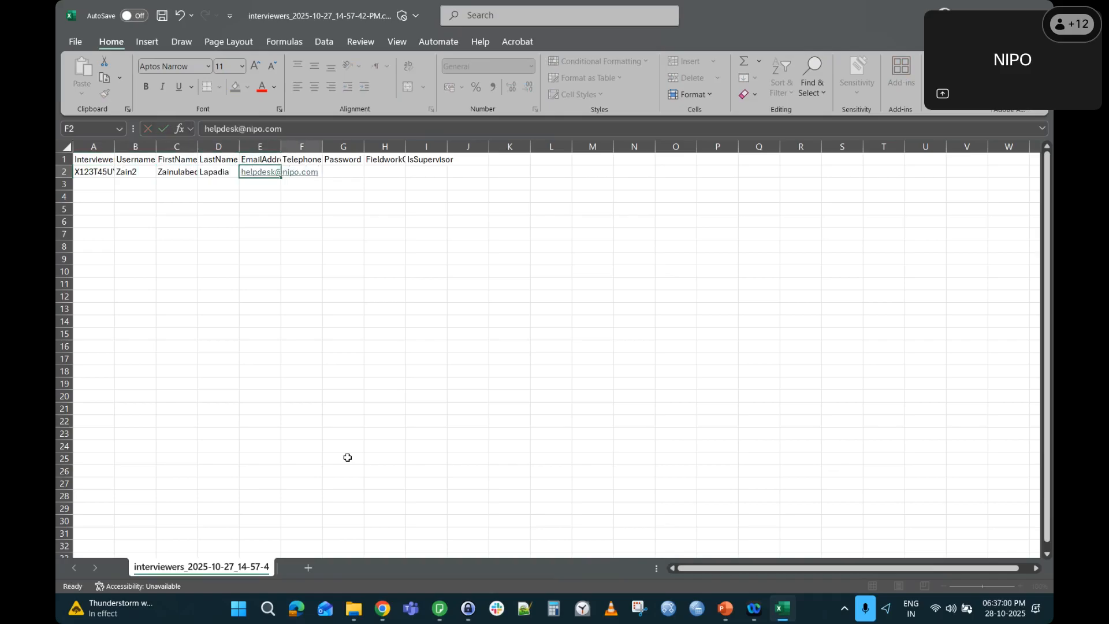
{"action": "key", "text": "Tab"}
{"action": "key", "text": "Tab"}
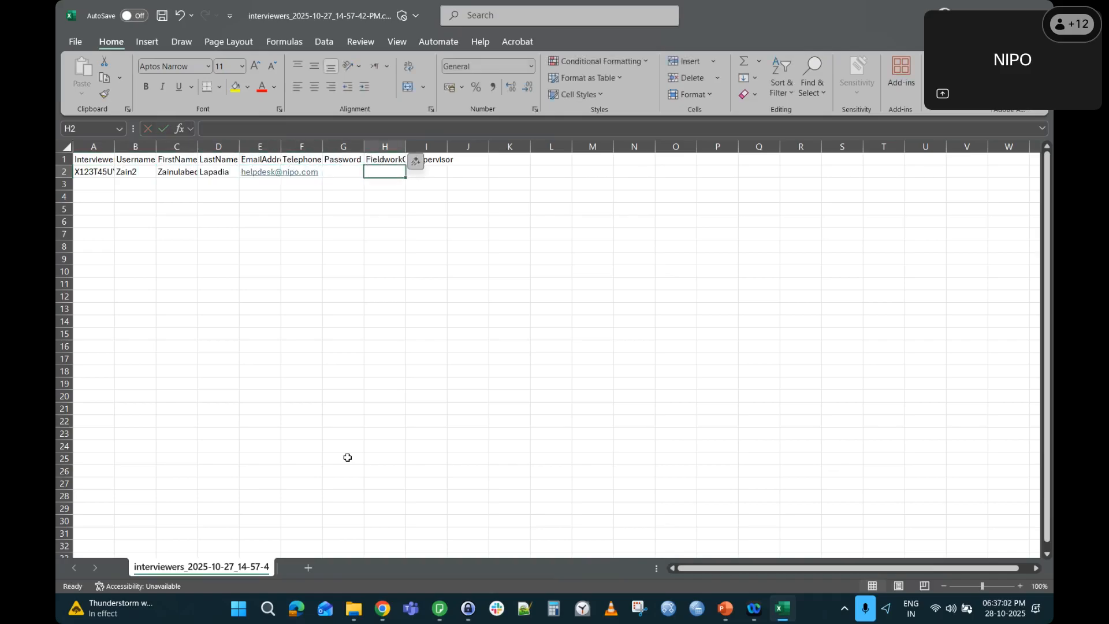
{"action": "type", "text": "Hea"}
{"action": "type", "text": "uarter"}
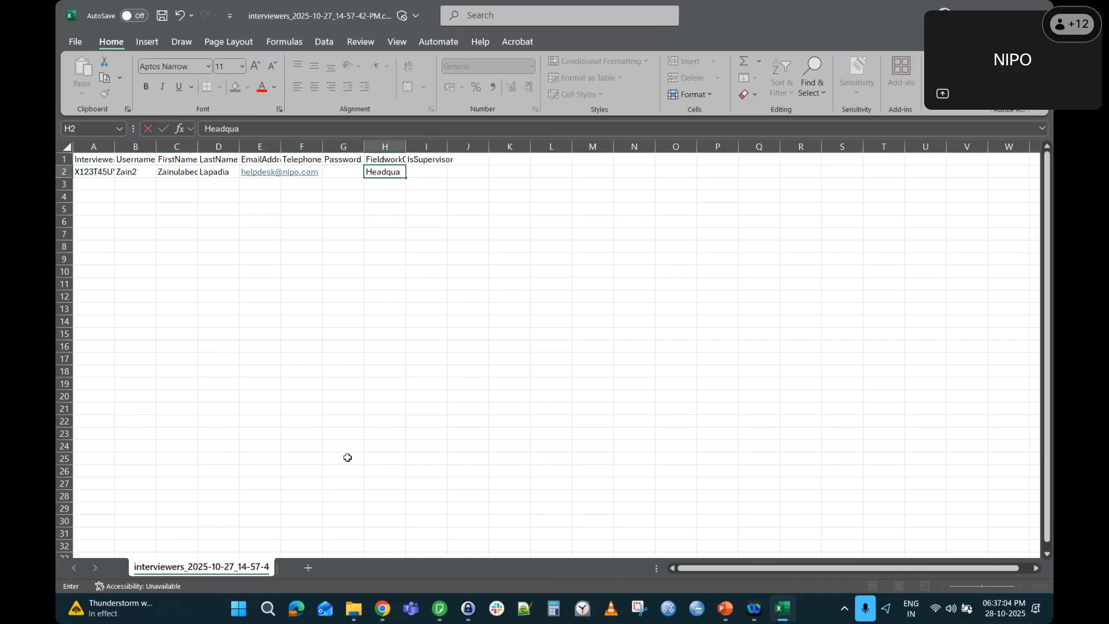
{"action": "key", "text": "Tab"}
{"action": "key", "text": "Left"}
{"action": "key", "text": "Left"}
{"action": "key", "text": "Left"}
{"action": "key", "text": "Left"}
{"action": "key", "text": "Left"}
{"action": "key", "text": "Left"}
{"action": "key", "text": "Left"}
{"action": "key", "text": "Left"}
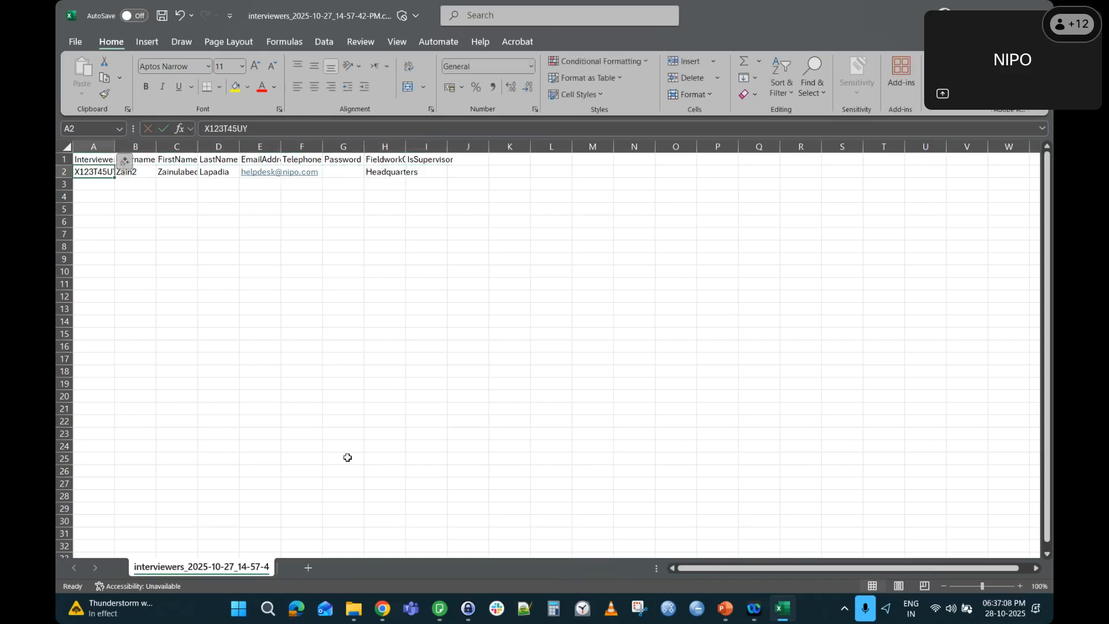
{"action": "key", "text": "ctrl+s"}
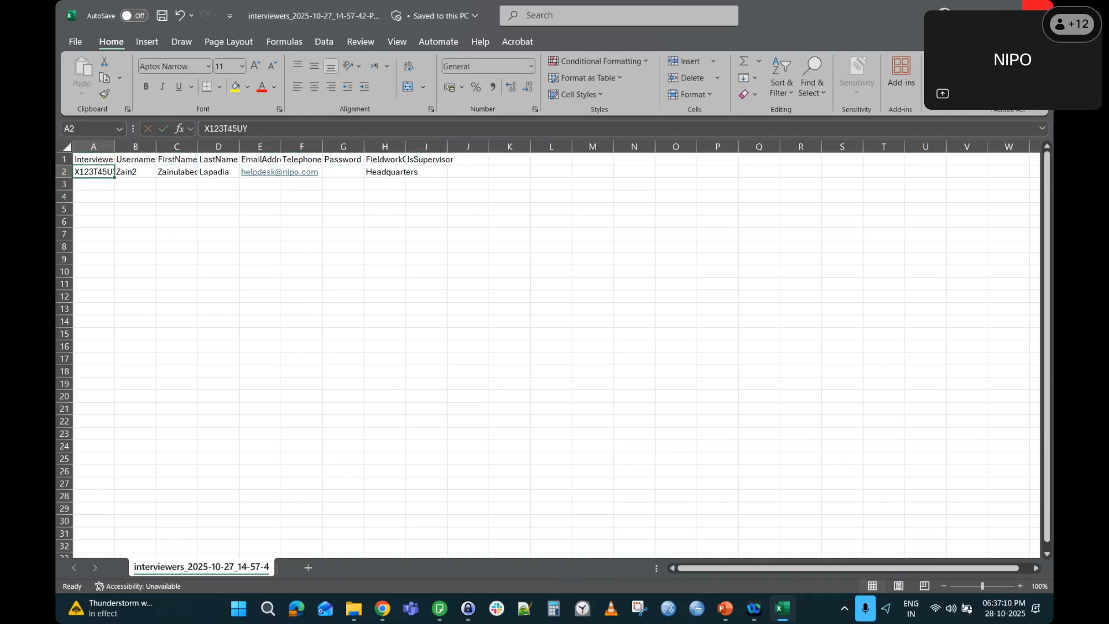
{"action": "key", "text": "alt+Tab"}
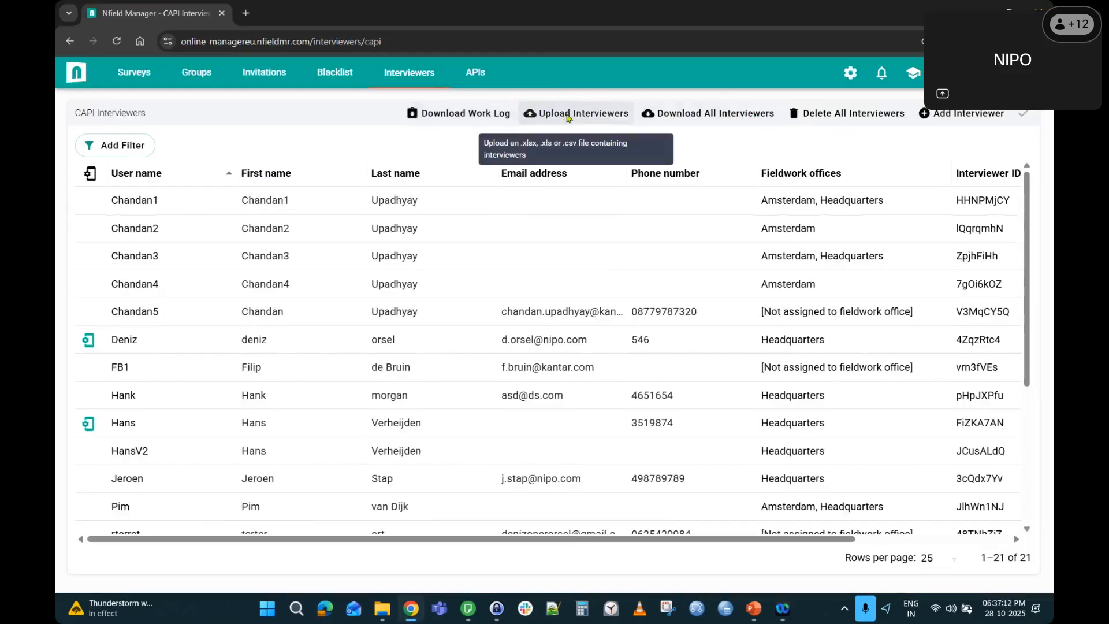
Upload interviewers_2025-10-27_14-57-42-PM.csv through Upload Interviewers.
{"action": "left_click", "coordinate": [567, 115]}
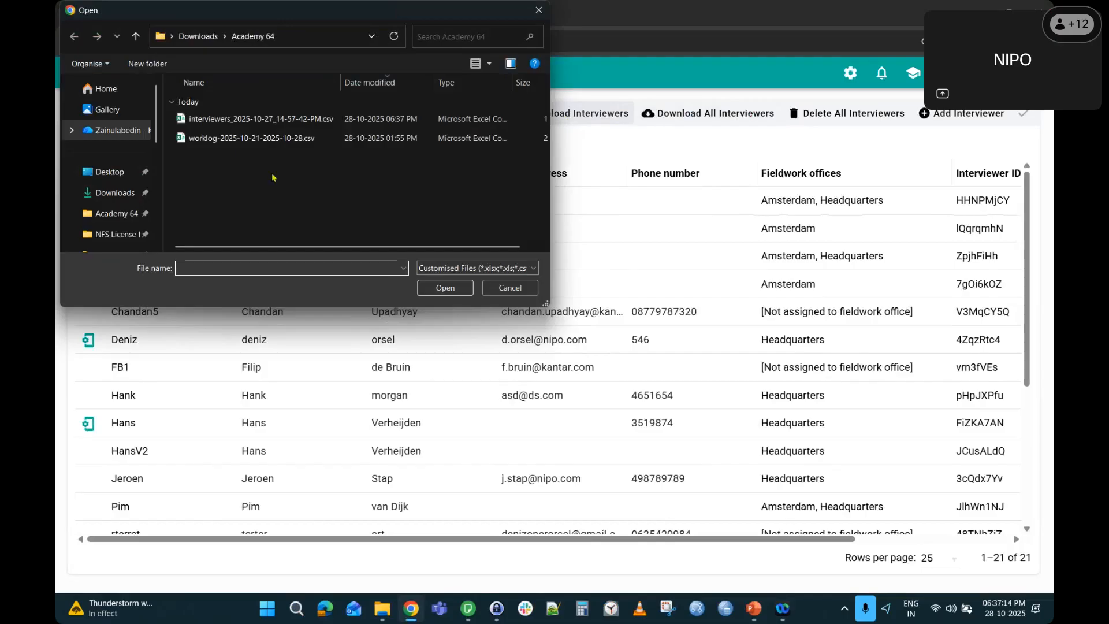
{"action": "double_click", "coordinate": [237, 119]}
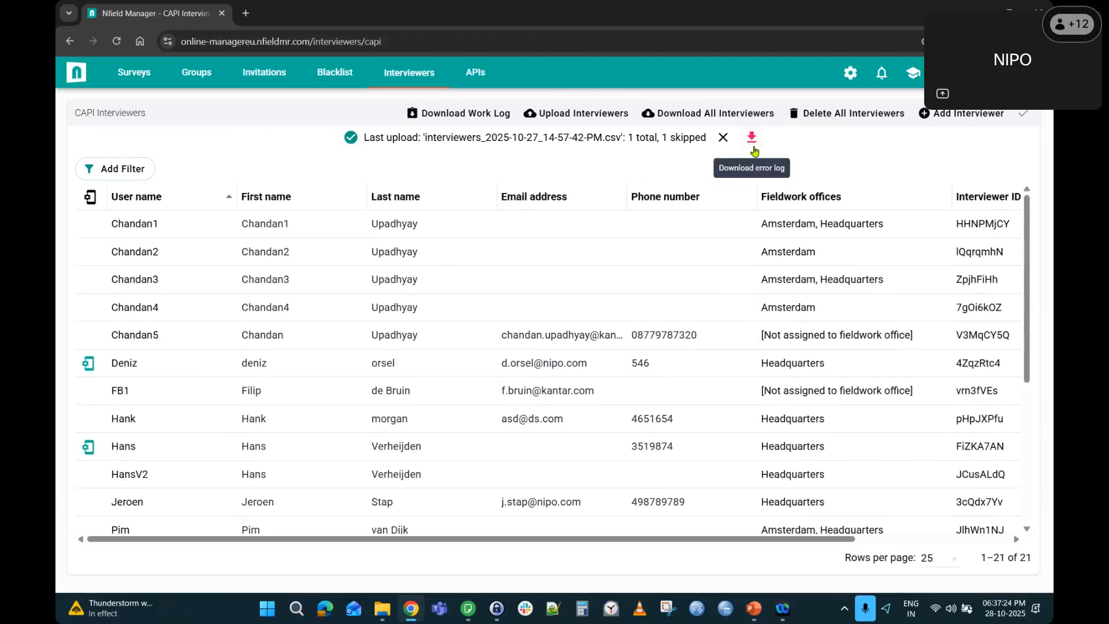
{"action": "key", "text": "alt+Tab"}
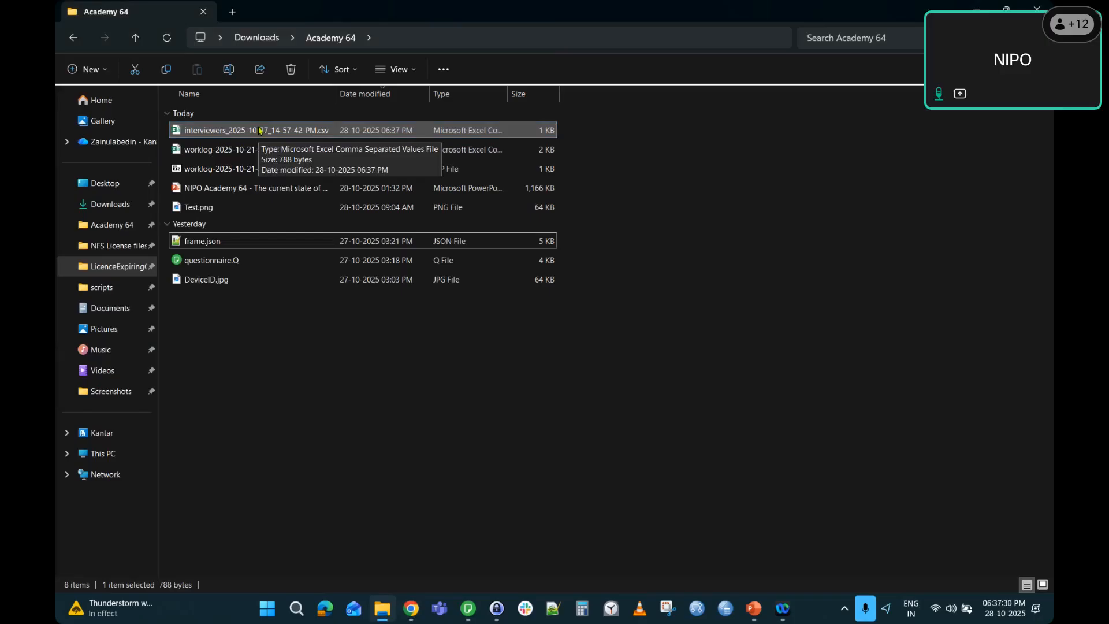
{"action": "key", "text": "alt+Tab"}
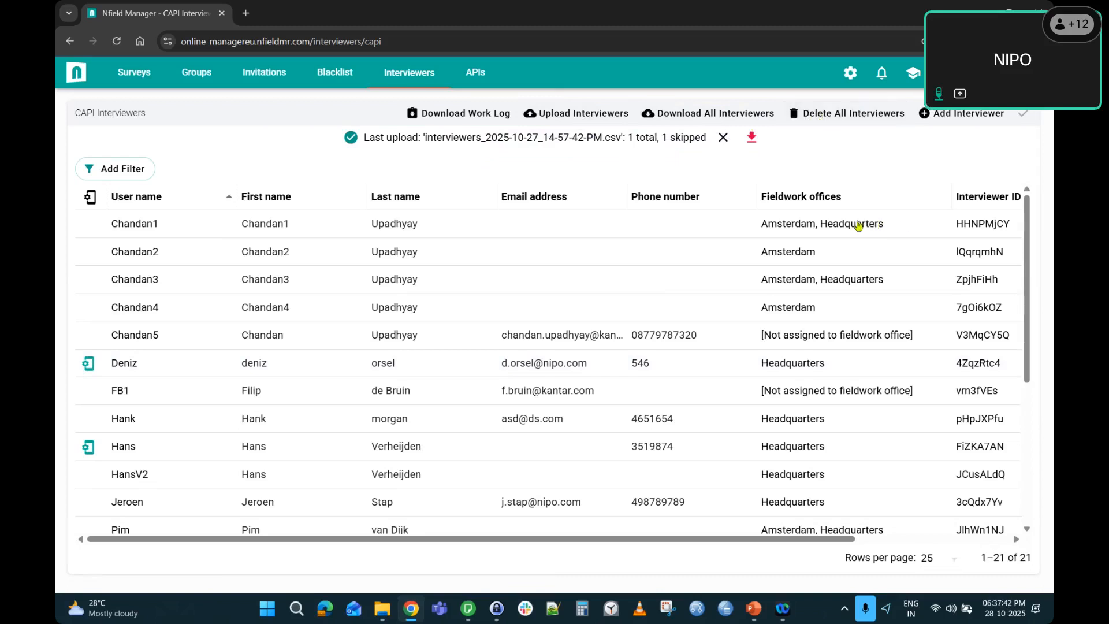
{"action": "left_click", "coordinate": [955, 115]}
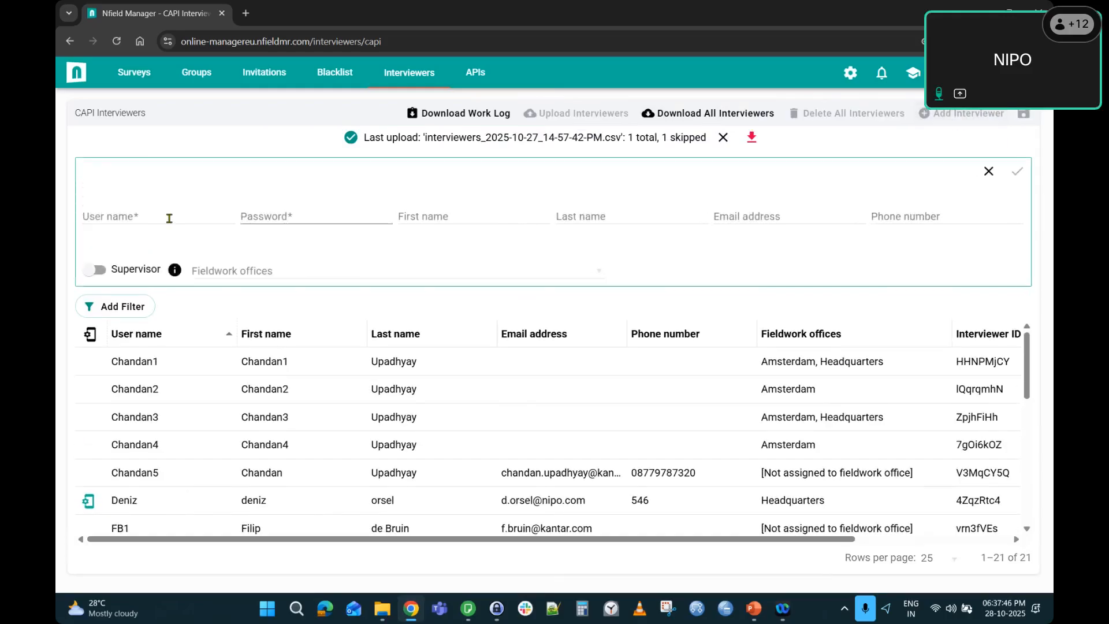
{"action": "left_click", "coordinate": [988, 172]}
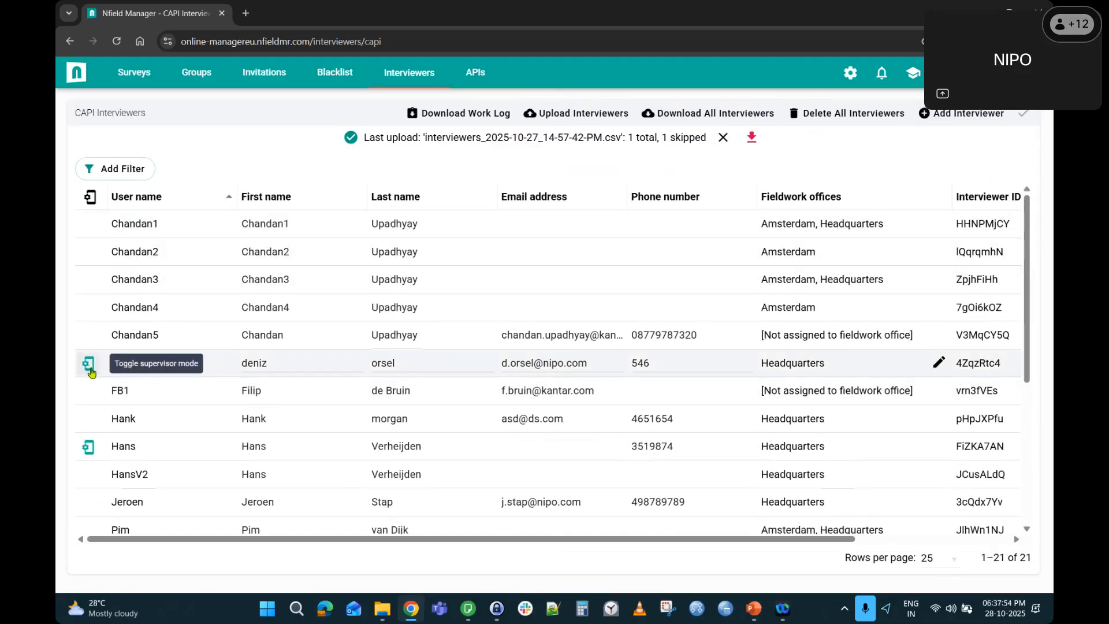
{"action": "scroll", "coordinate": [90, 369], "scroll_direction": "down", "scroll_amount": 1}
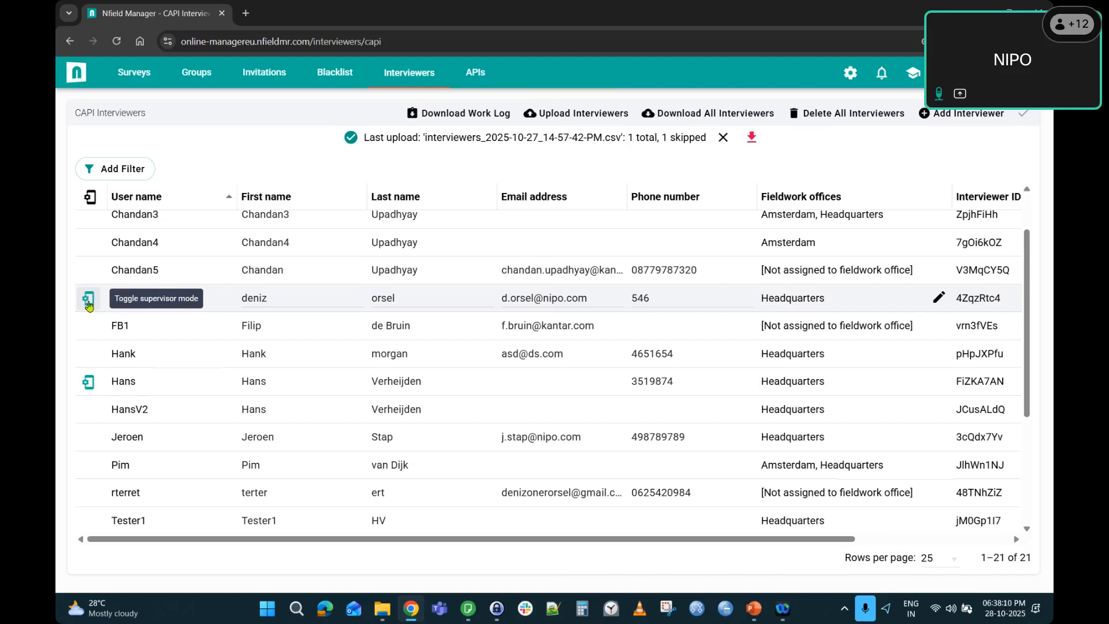
{"action": "scroll", "coordinate": [277, 398], "scroll_direction": "down", "scroll_amount": 3}
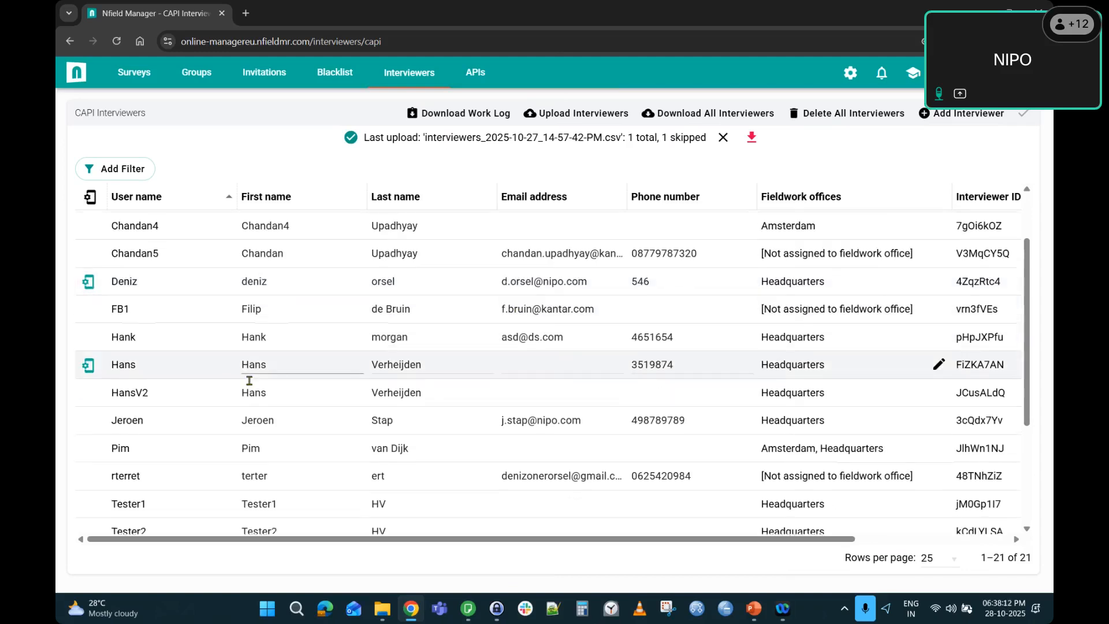
{"action": "scroll", "coordinate": [256, 382], "scroll_direction": "up", "scroll_amount": 4}
{"action": "key", "text": "alt+Tab"}
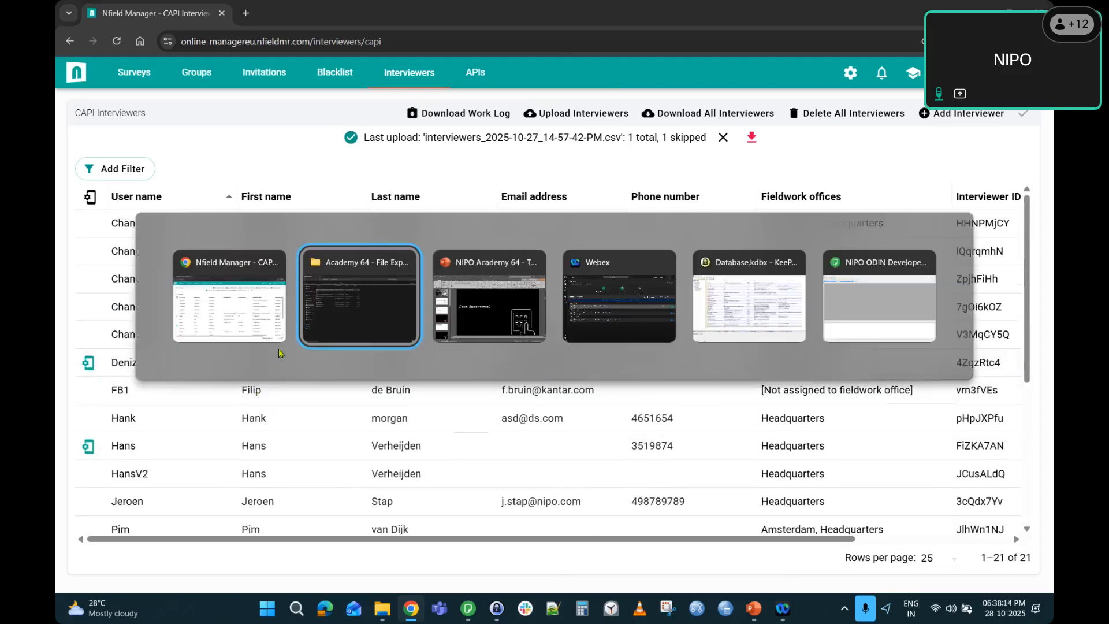
Advance PowerPoint to slide 5, Set up a survey (free intercept), then return to Nfield Manager.
{"action": "key", "text": "alt+Tab"}
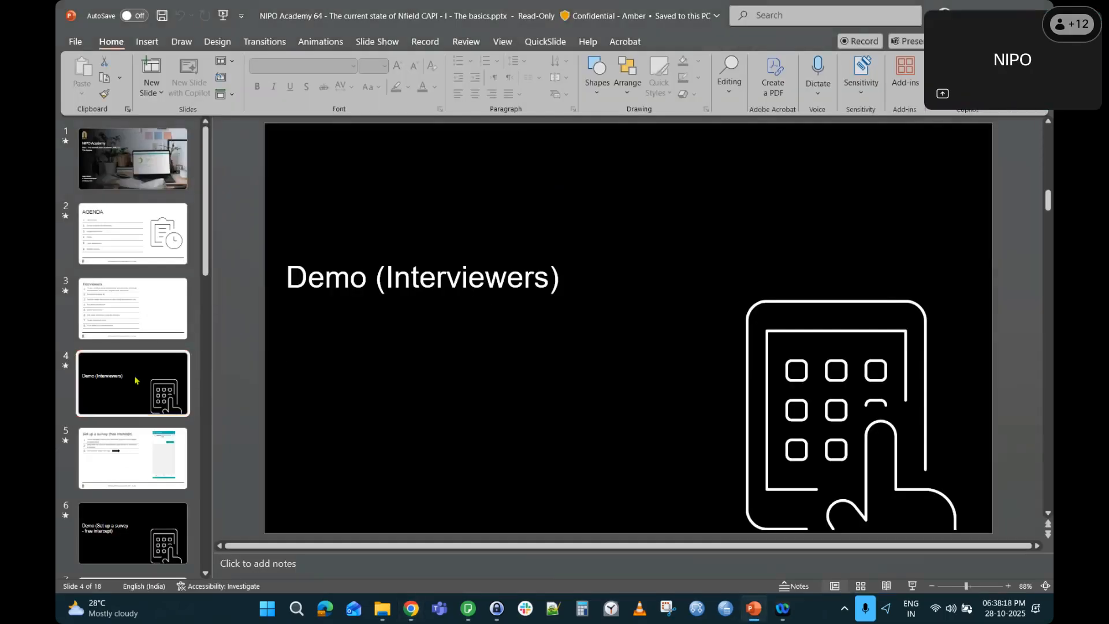
{"action": "key", "text": "Down"}
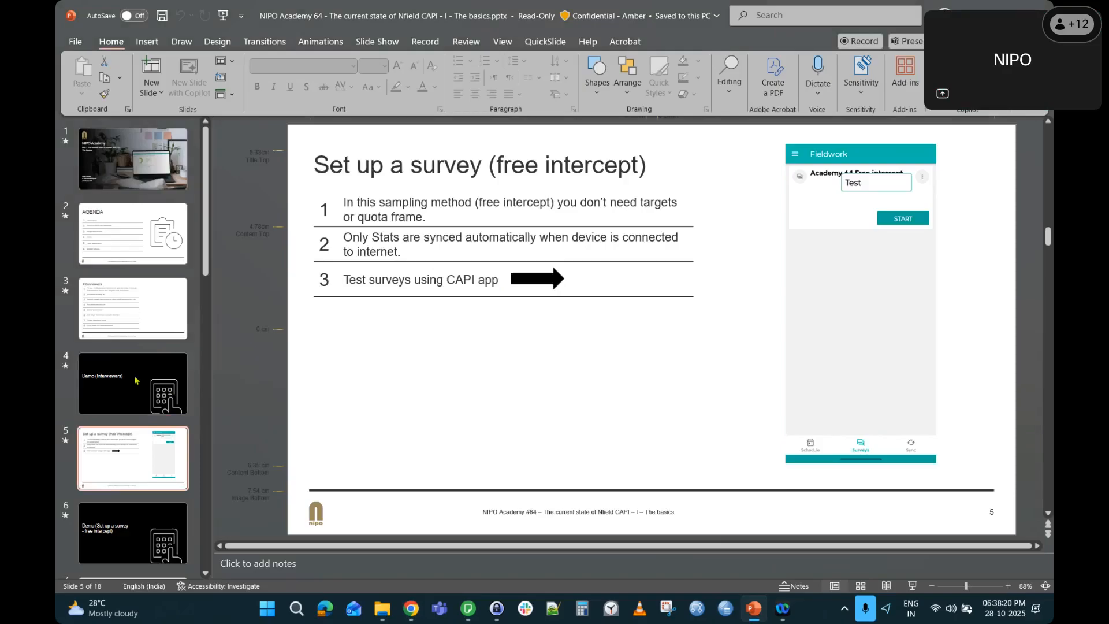
{"action": "left_click", "coordinate": [317, 167]}
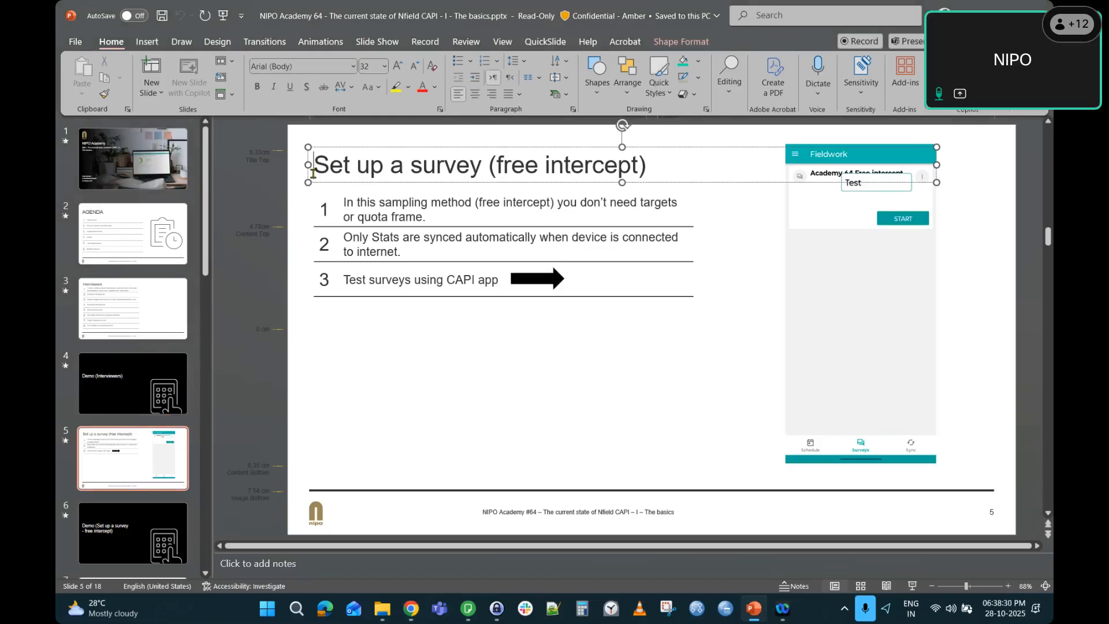
{"action": "key", "text": "alt+Tab"}
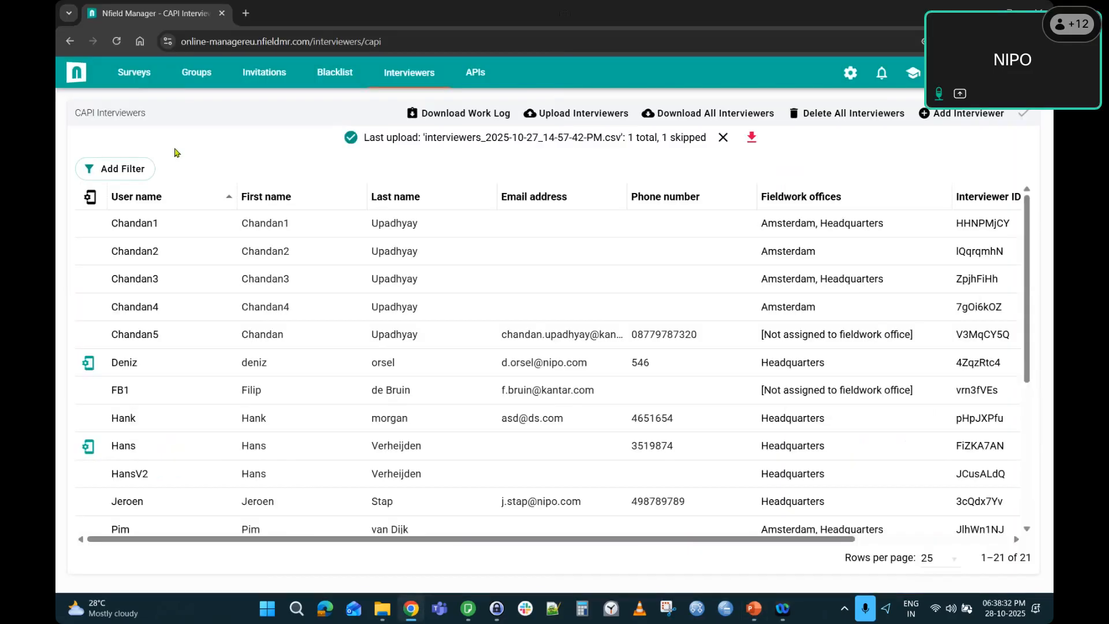
Create a CAPI survey named 'Academy session 64 Free Intercept 2'.
{"action": "left_click", "coordinate": [139, 74]}
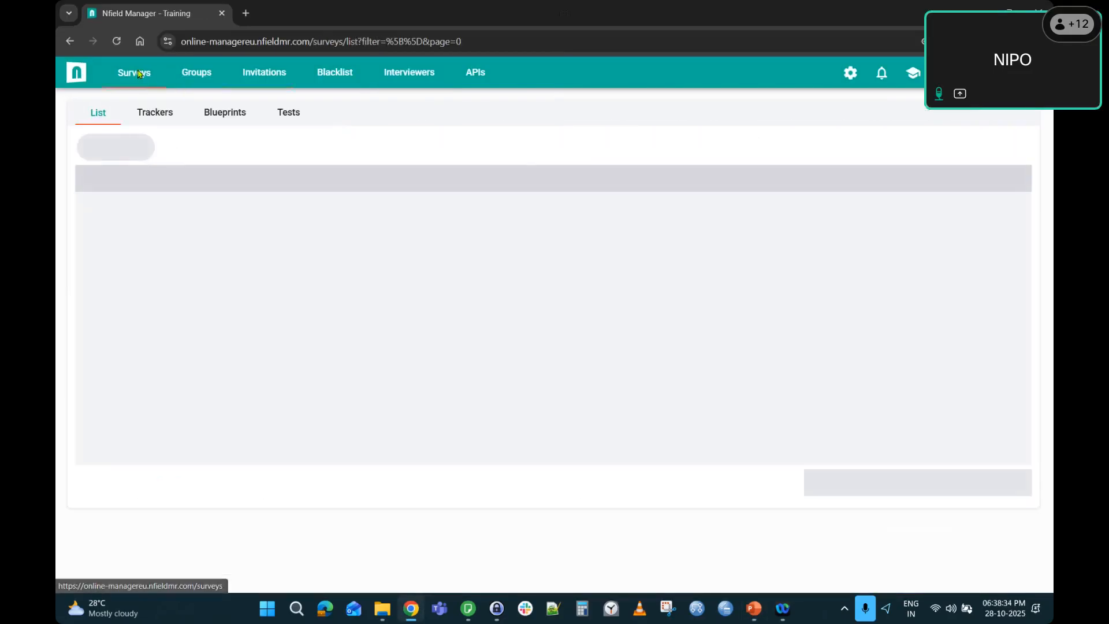
{"action": "left_click", "coordinate": [1007, 115]}
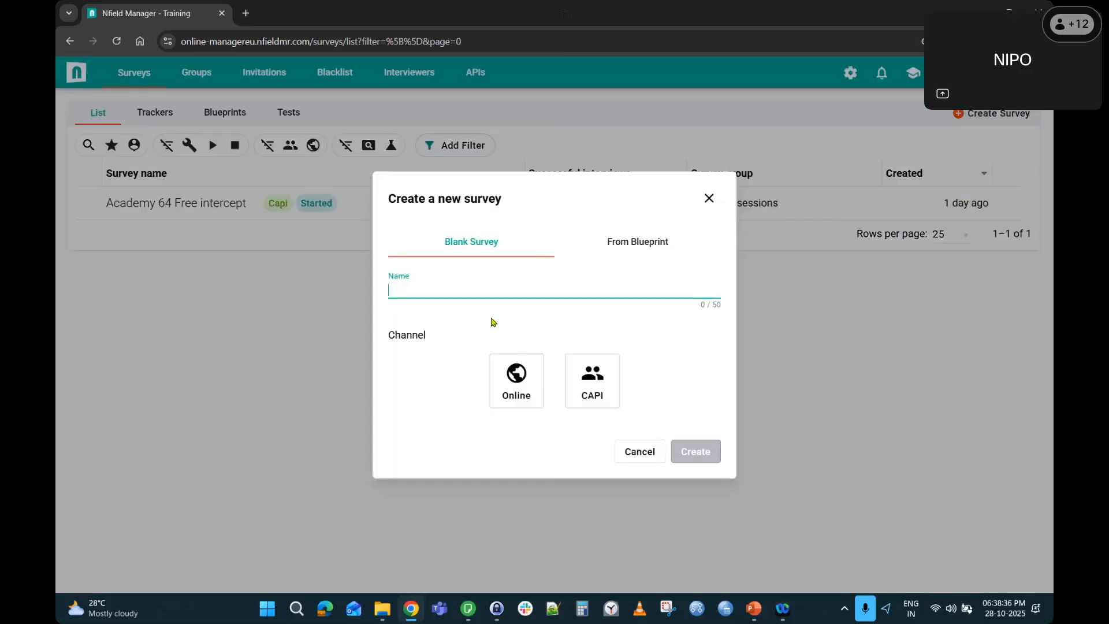
{"action": "type", "text": "Academy session 64 Free Intercept 2"}
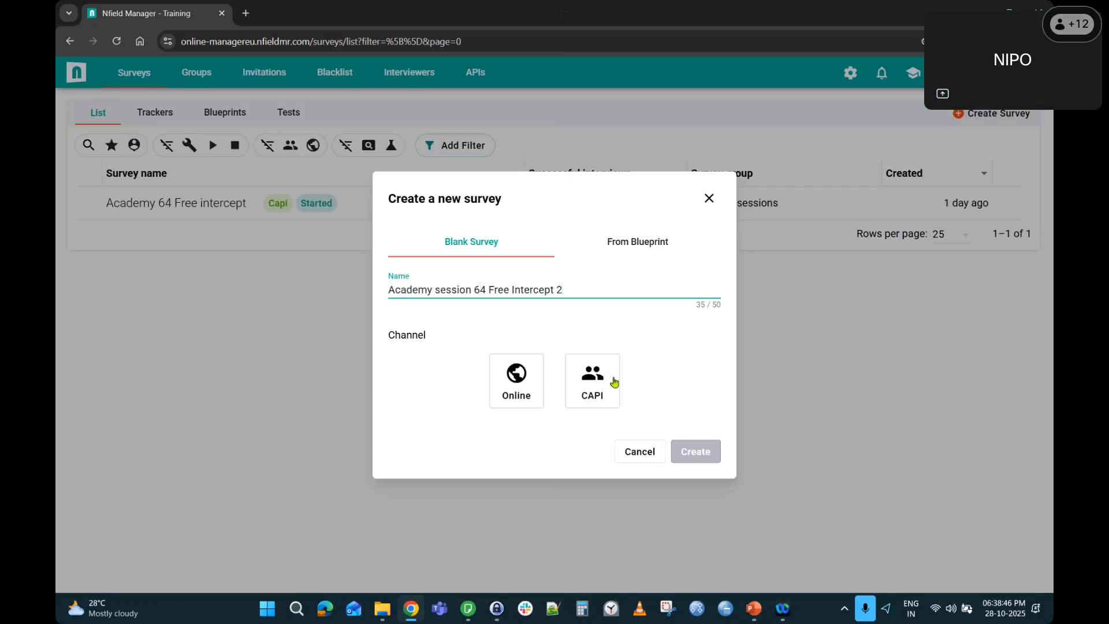
{"action": "left_click", "coordinate": [597, 388]}
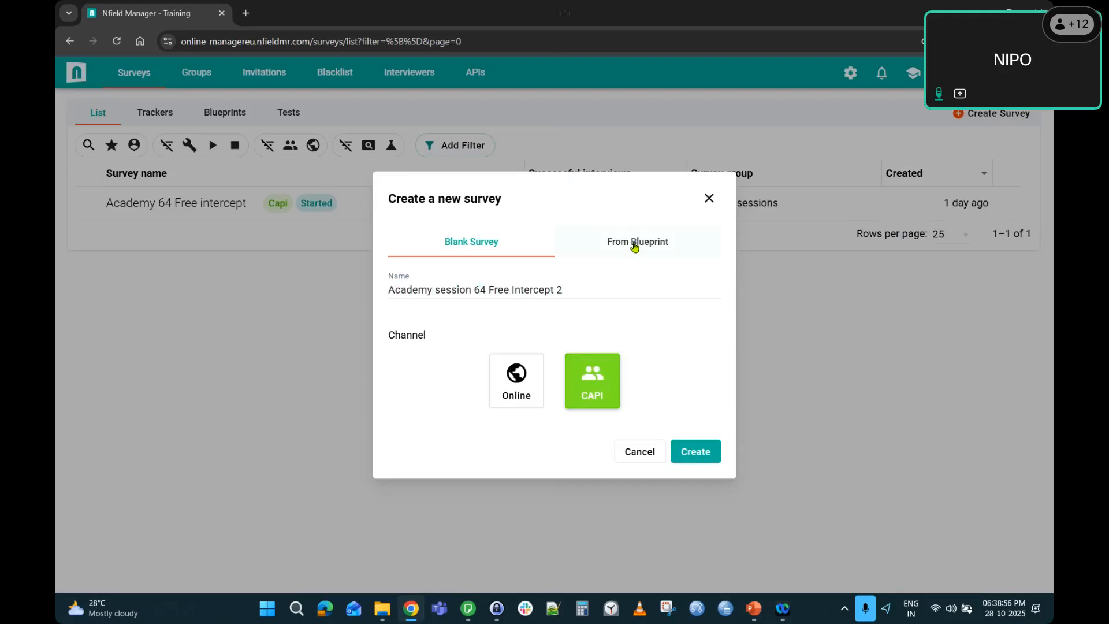
{"action": "left_click", "coordinate": [700, 455]}
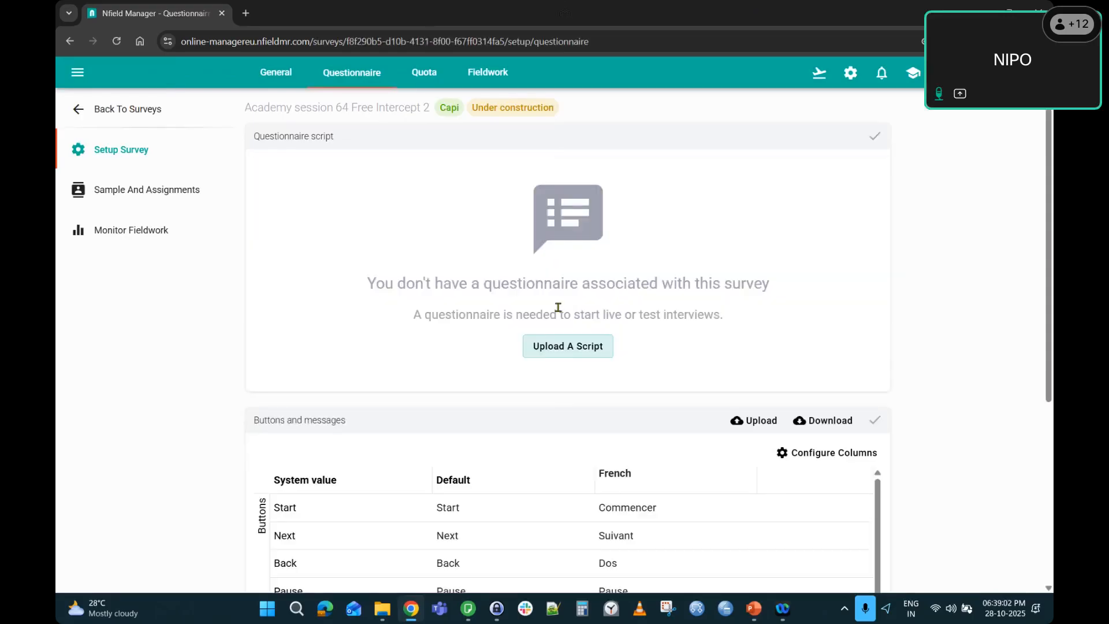
Upload questionnaire.Q as the survey script and save the validated questionnaire.
{"action": "left_click", "coordinate": [568, 346]}
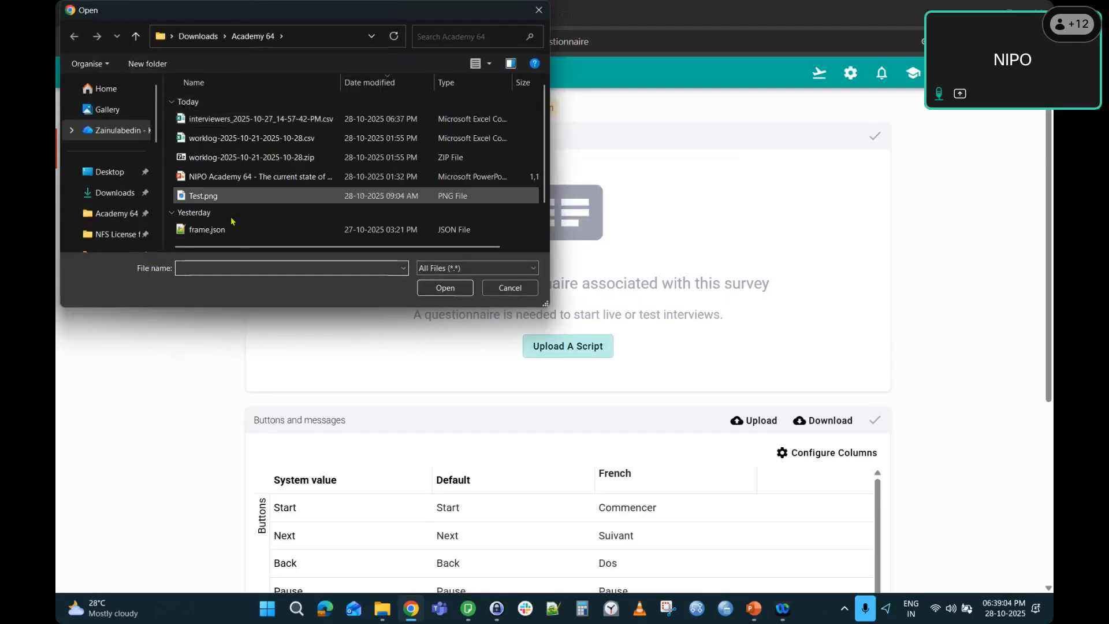
{"action": "scroll", "coordinate": [245, 214], "scroll_direction": "down", "scroll_amount": 1}
{"action": "double_click", "coordinate": [237, 212]}
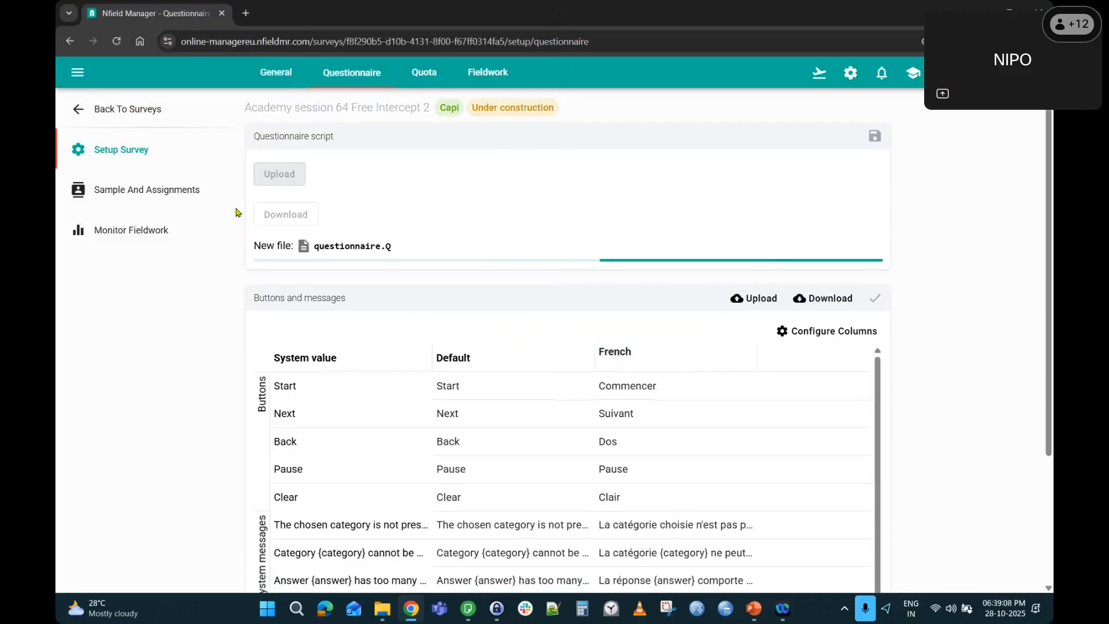
{"action": "left_click", "coordinate": [879, 143]}
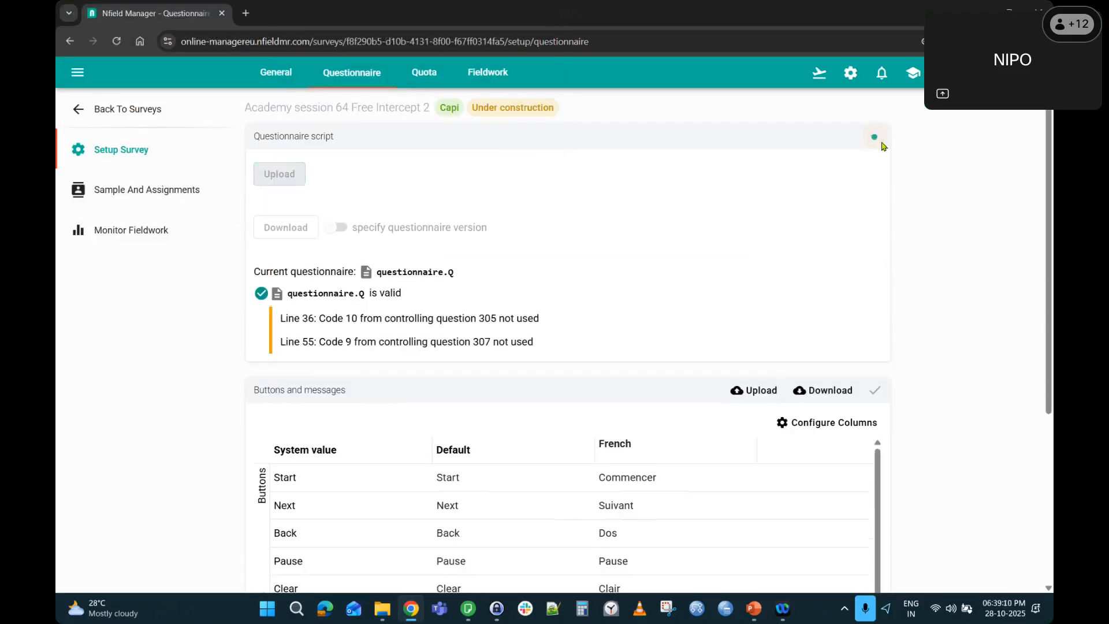
Choose Free Intercept sampling and check the survey's empty interviewer assignments.
{"action": "left_click", "coordinate": [164, 188]}
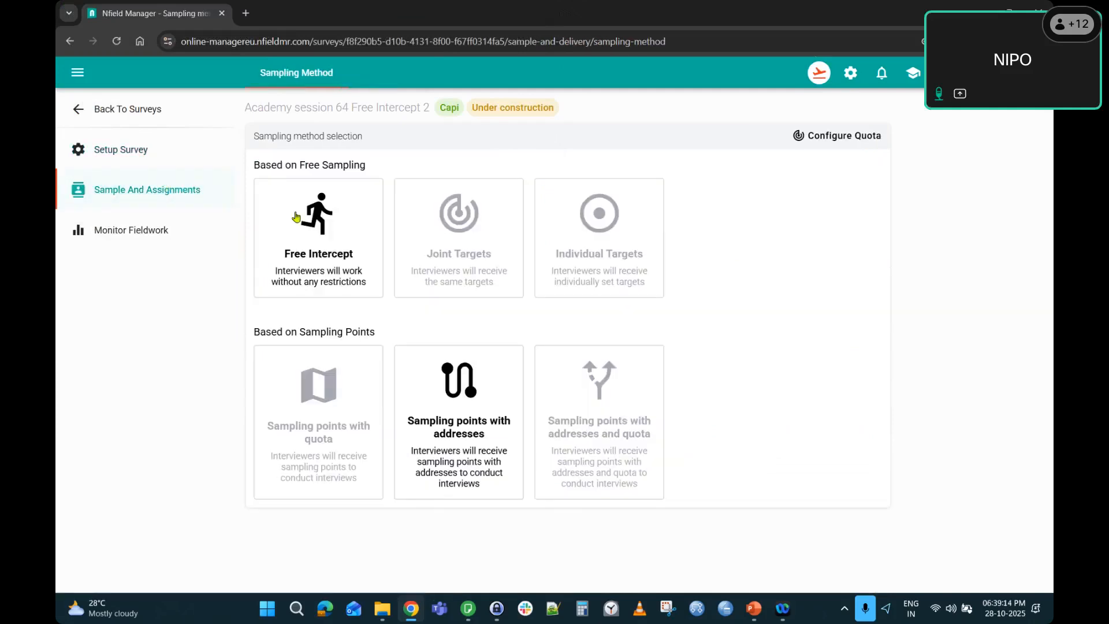
{"action": "left_click", "coordinate": [314, 266]}
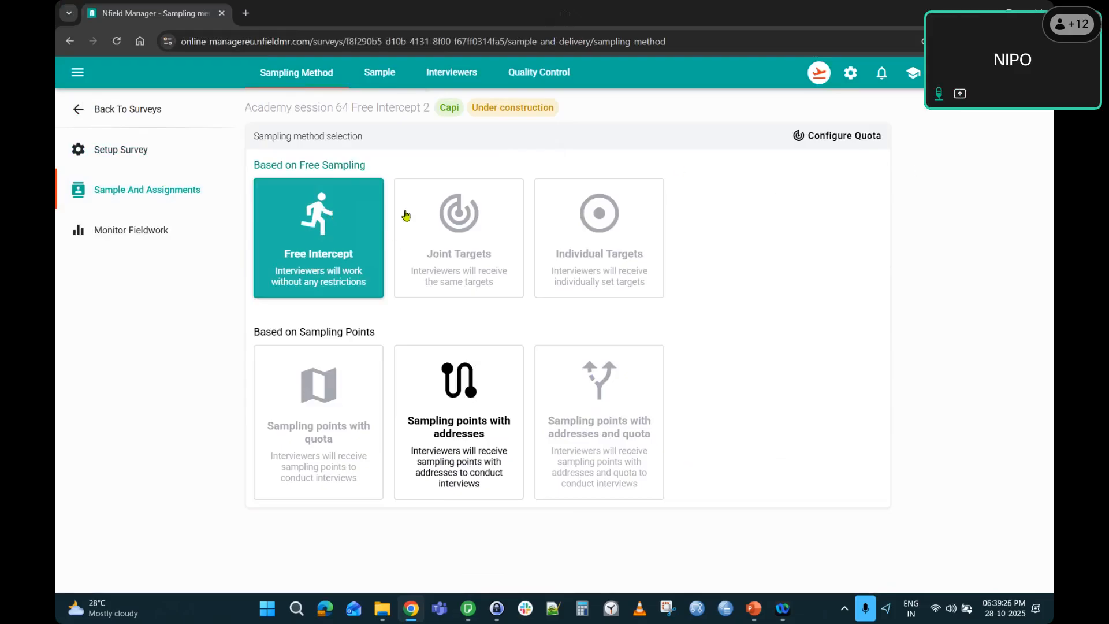
{"action": "left_click", "coordinate": [450, 75]}
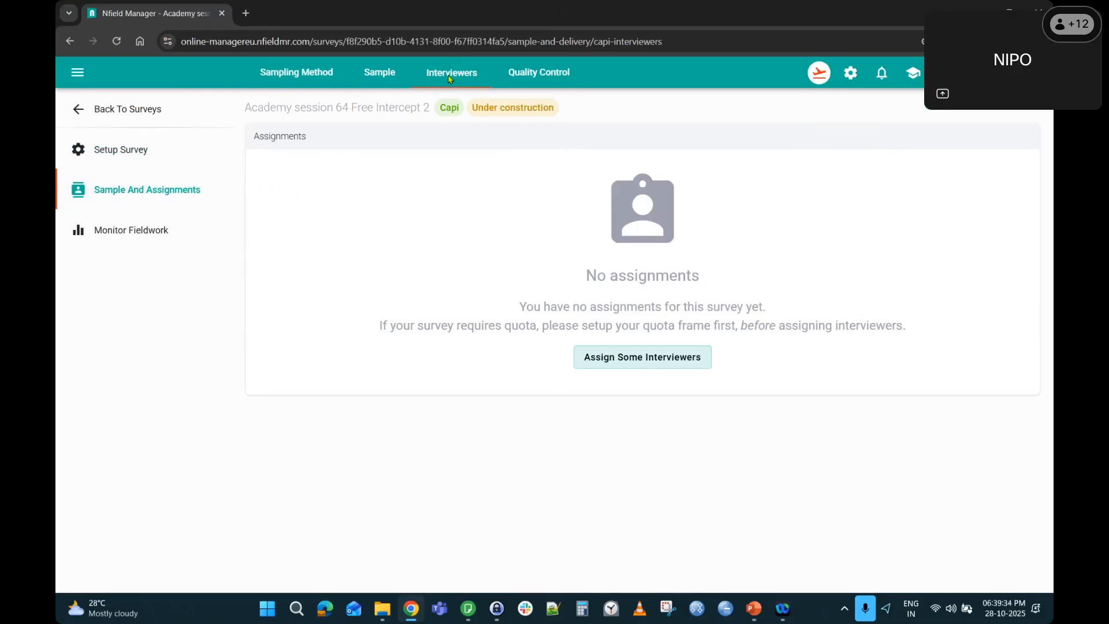
Return to the PowerPoint slide and select the text of the table's first row.
{"action": "key", "text": "alt+Tab"}
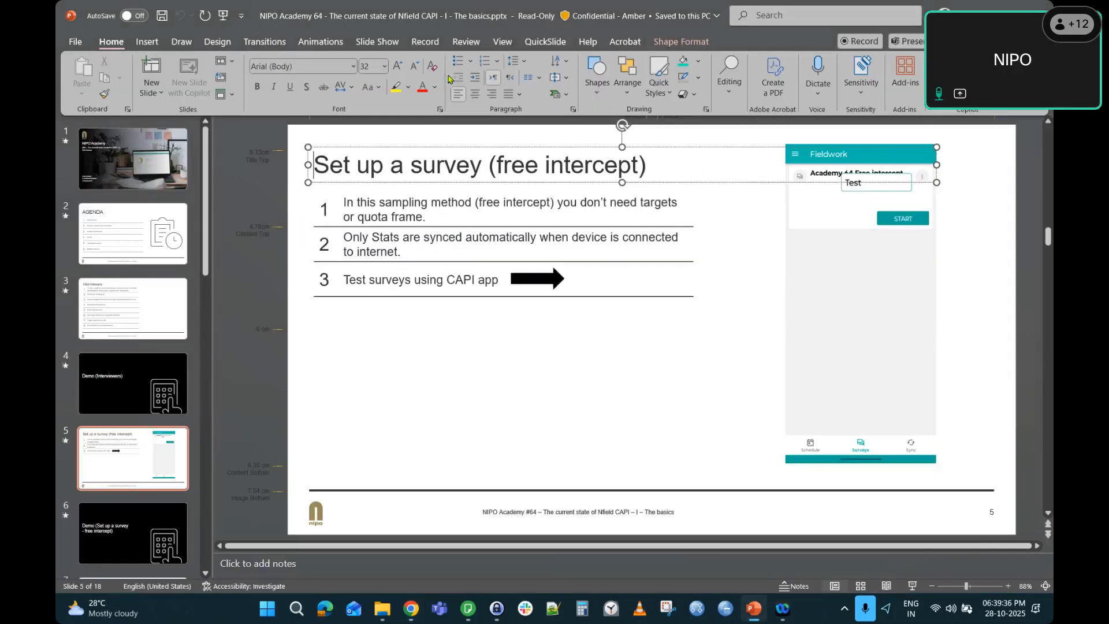
{"action": "left_click", "coordinate": [356, 209]}
{"action": "left_click", "coordinate": [485, 215], "text": "shift"}
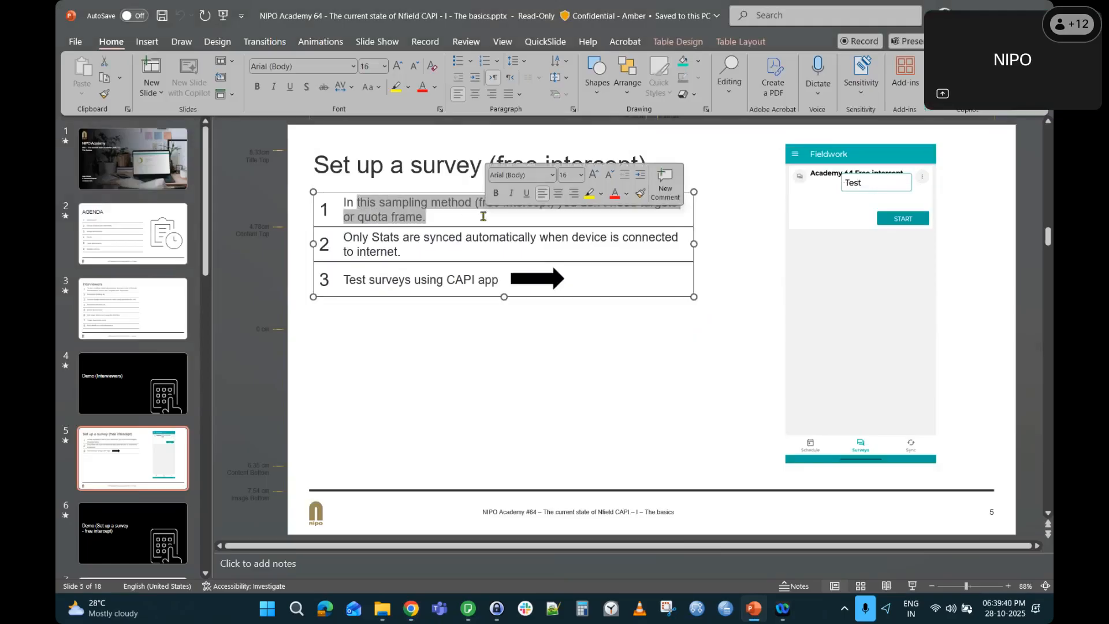
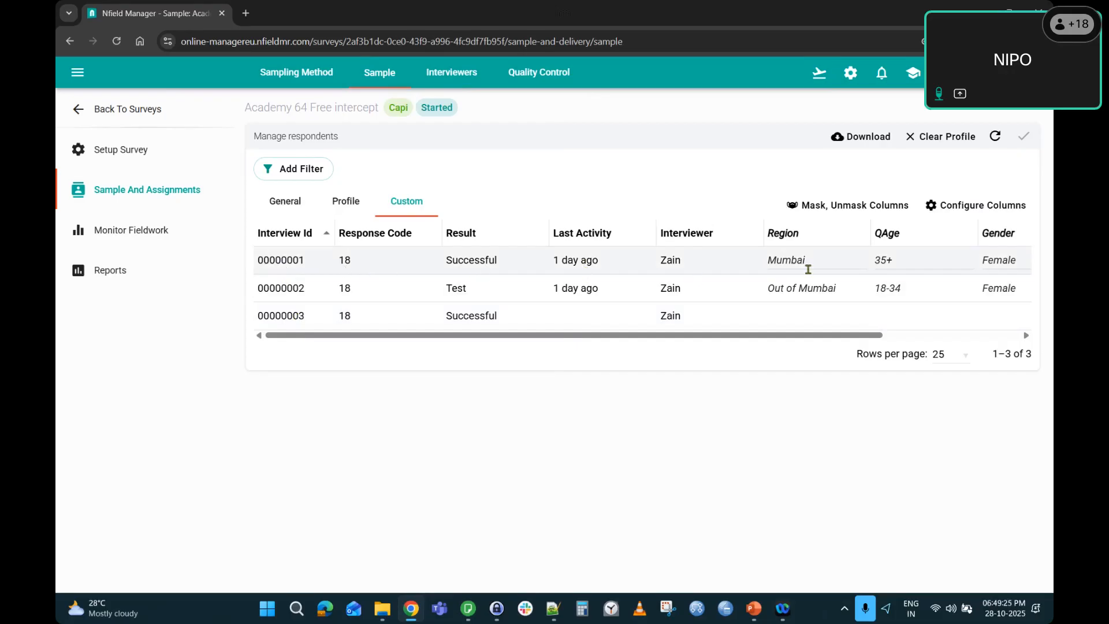
Scroll the Custom sample table sideways to review the Result, Last Activity, Region, QAge and Gender columns.
{"action": "left_click_drag", "start_coordinate": [736, 339], "coordinate": [220, 342]}
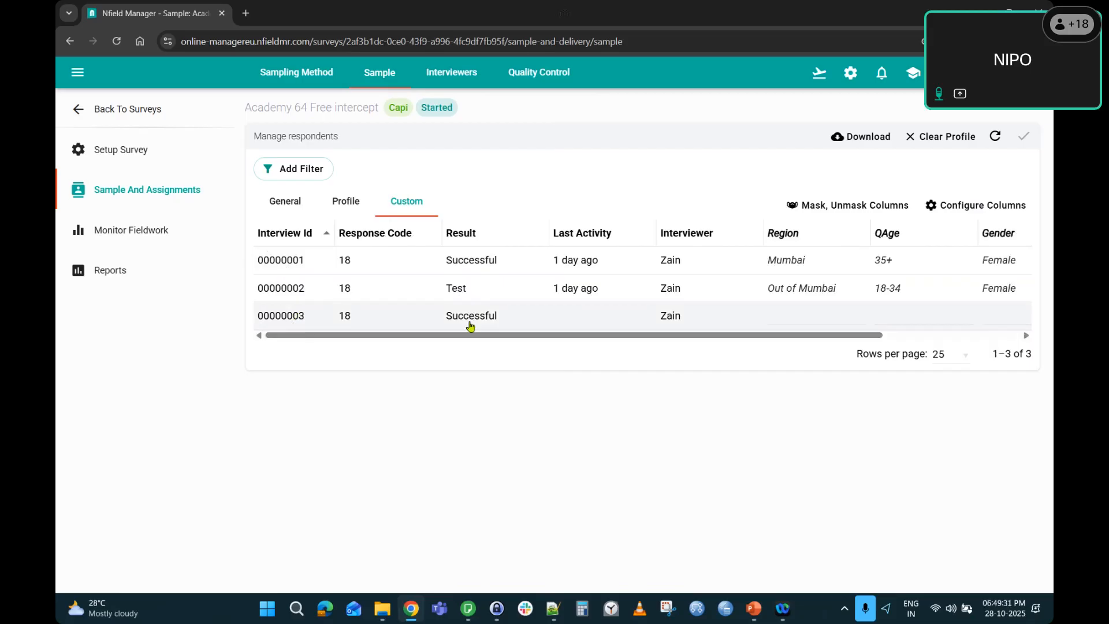
{"action": "left_click_drag", "start_coordinate": [599, 340], "coordinate": [839, 339]}
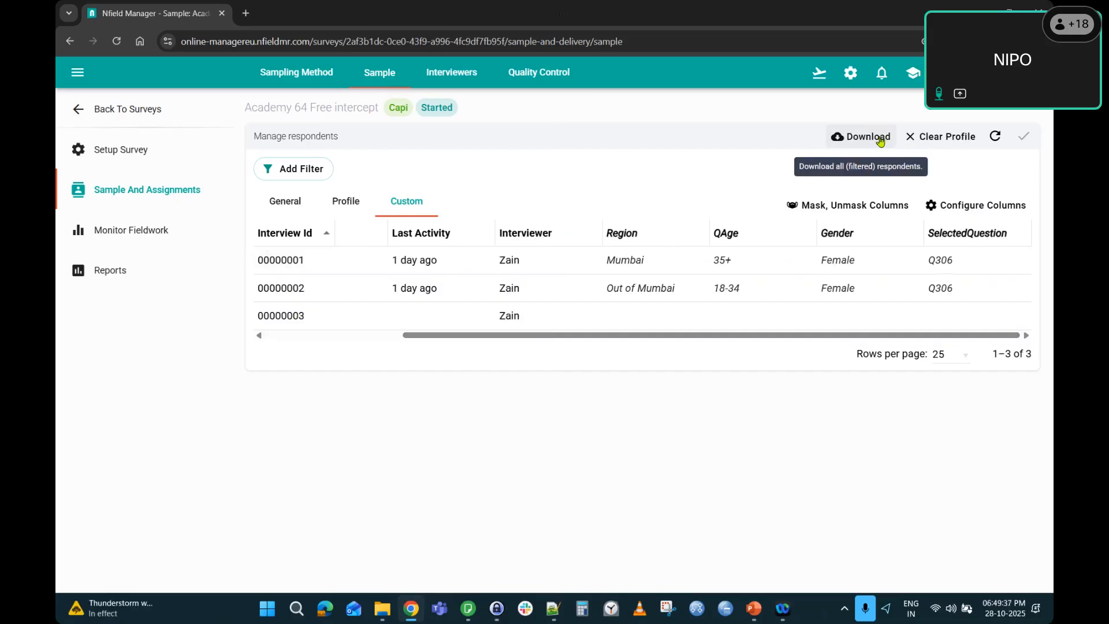
{"action": "left_click_drag", "start_coordinate": [563, 340], "coordinate": [265, 326]}
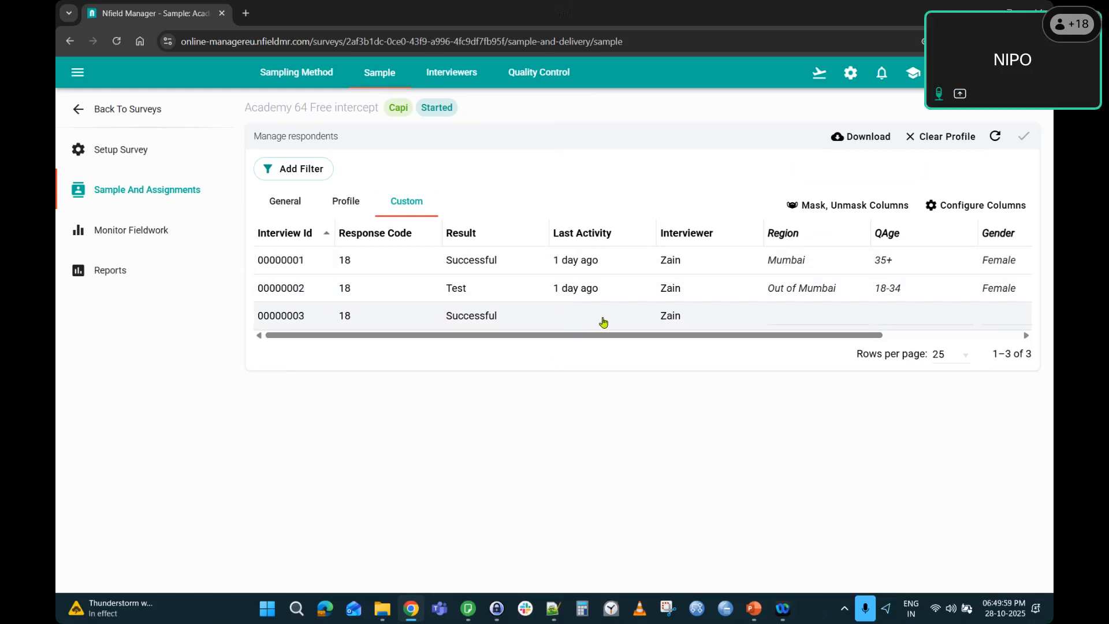
{"action": "left_click_drag", "start_coordinate": [645, 335], "coordinate": [787, 333]}
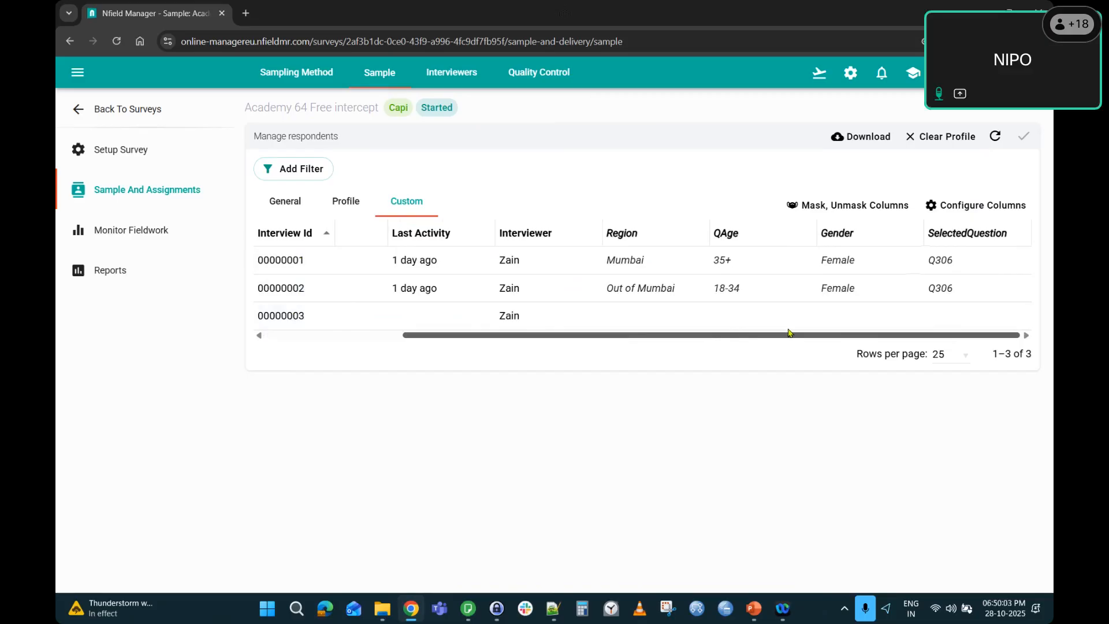
{"action": "left_click_drag", "start_coordinate": [788, 332], "coordinate": [616, 341]}
{"action": "key", "text": "alt+Tab"}
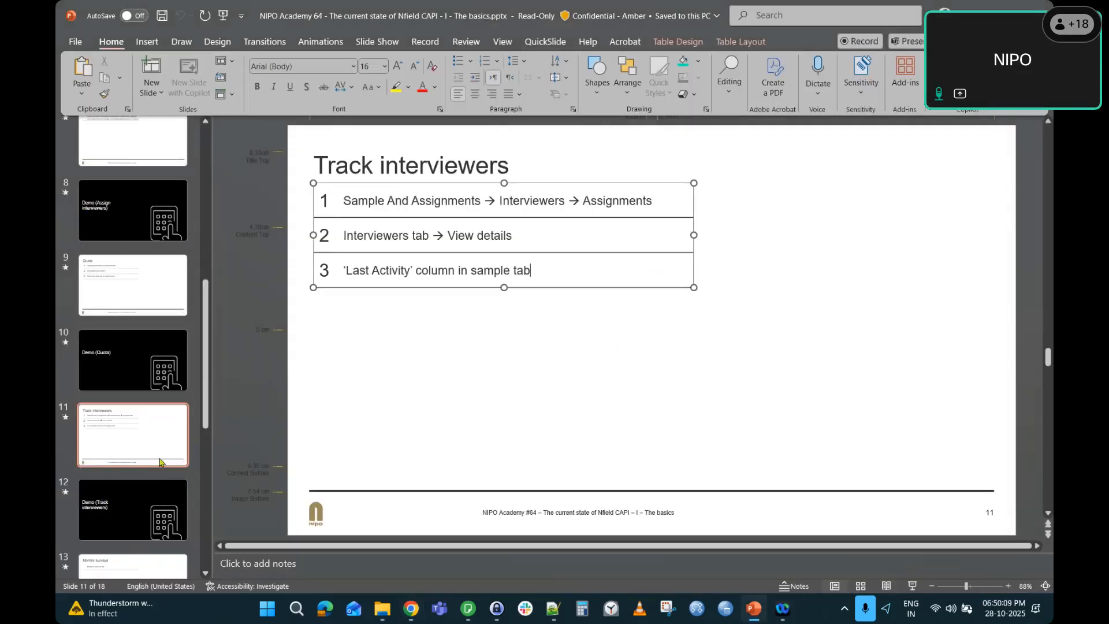
{"action": "left_click", "coordinate": [157, 446]}
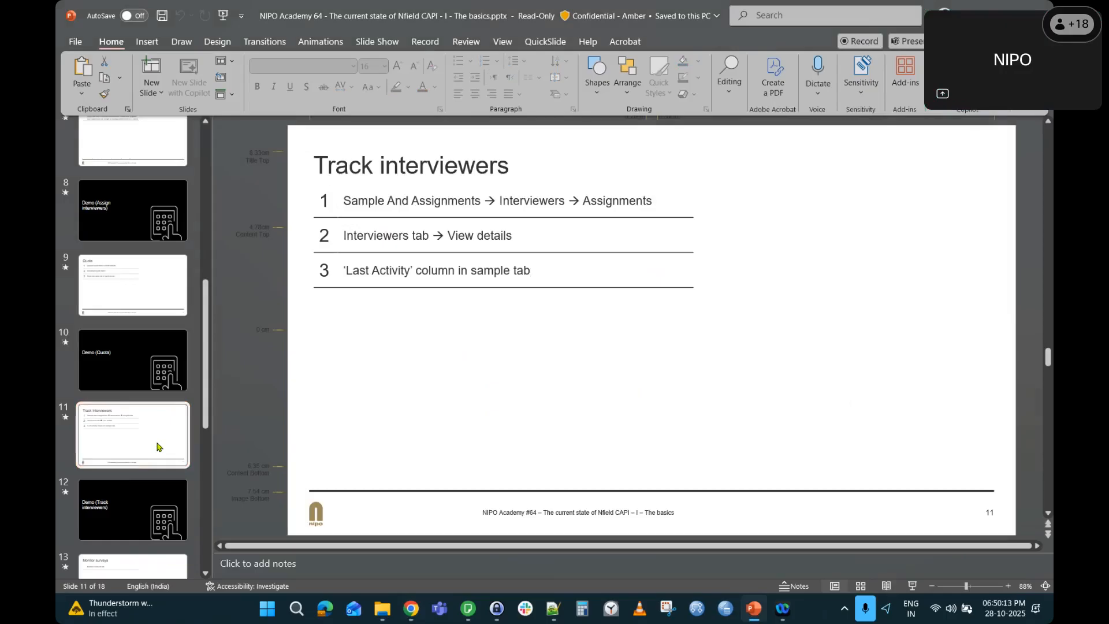
{"action": "key", "text": "alt+Tab"}
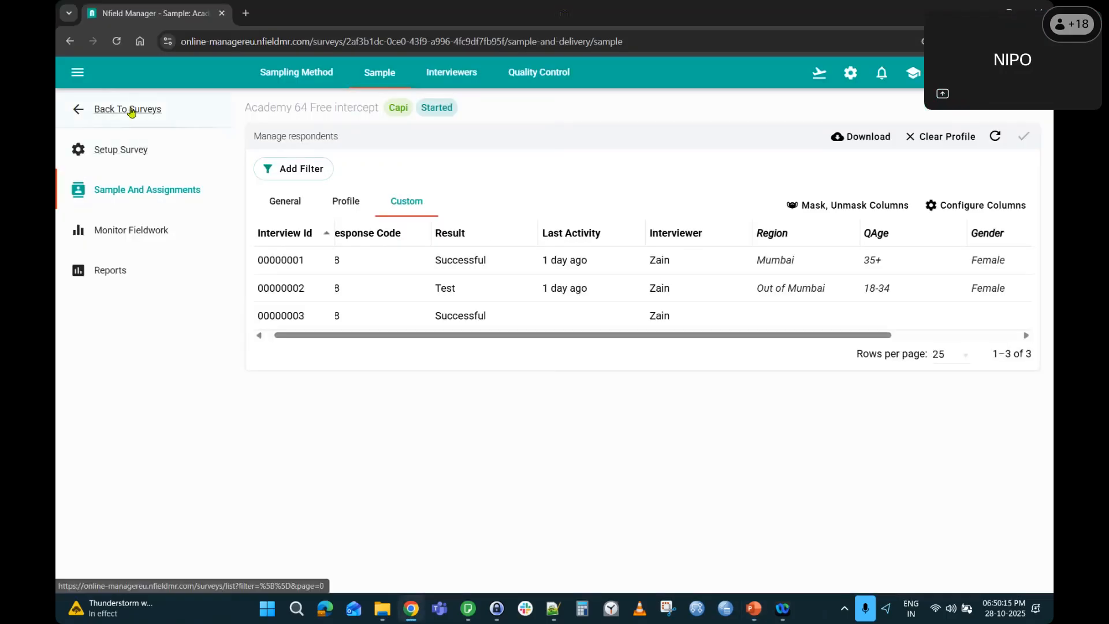
Review the survey's single interviewer assignment with 2 successful interviews, then return to the Surveys list.
{"action": "left_click", "coordinate": [468, 72]}
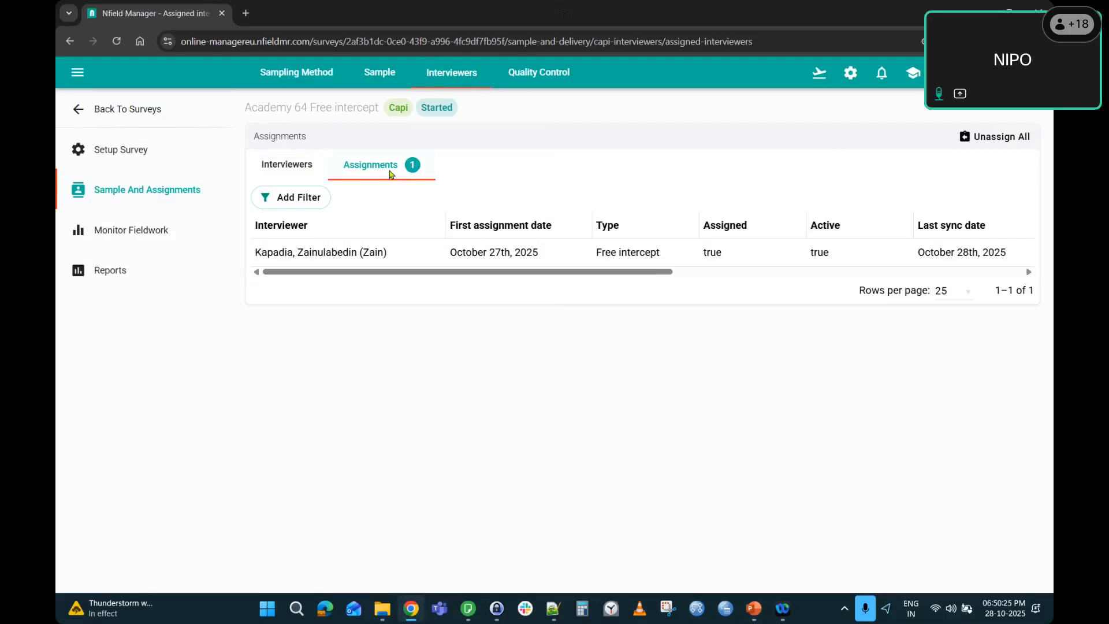
{"action": "left_click_drag", "start_coordinate": [403, 274], "coordinate": [591, 263]}
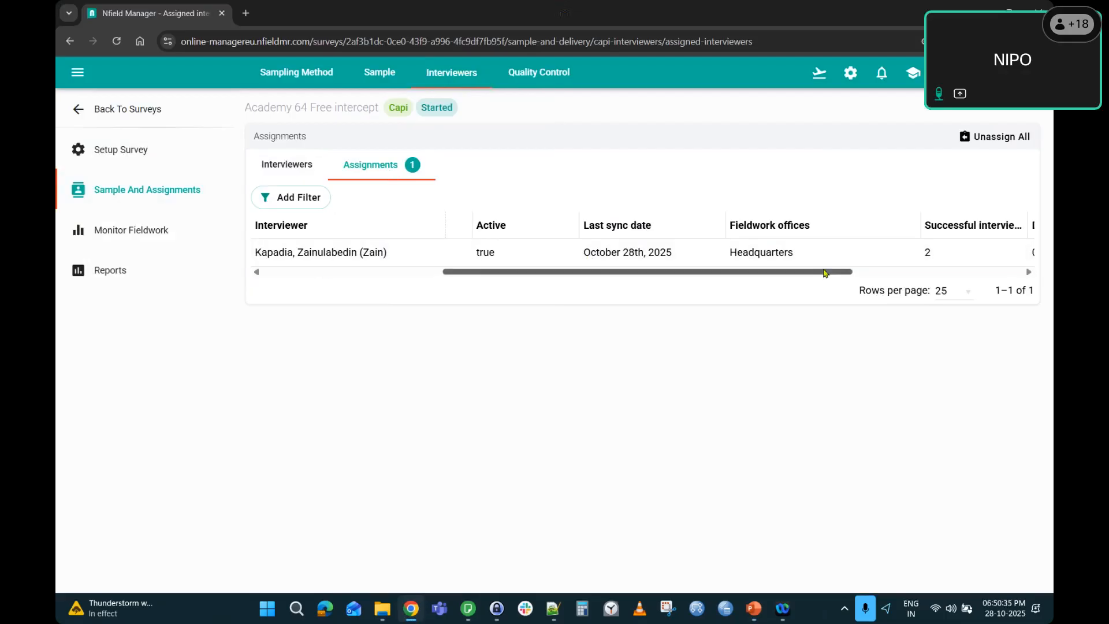
{"action": "left_click_drag", "start_coordinate": [849, 272], "coordinate": [1016, 267]}
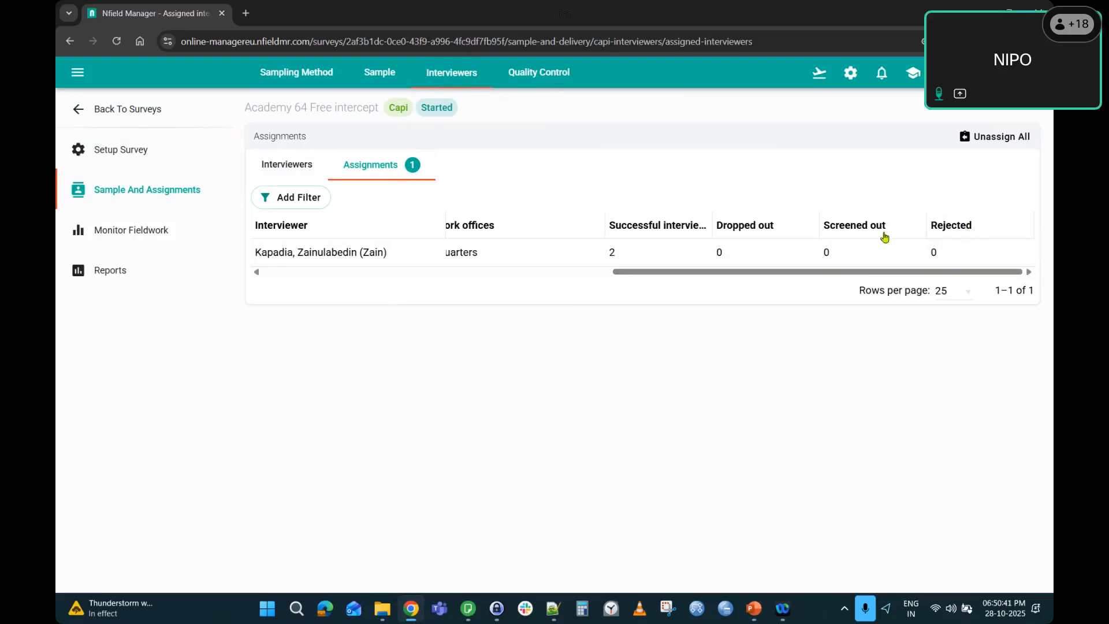
{"action": "left_click", "coordinate": [143, 113]}
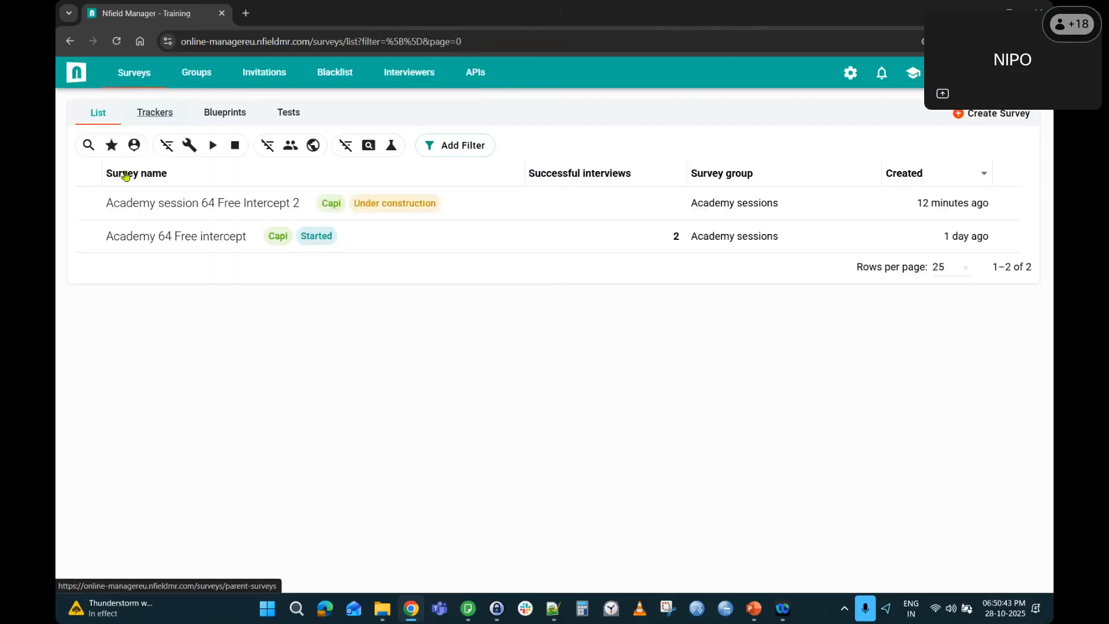
Open the last interviewer's assignment details and check Academy 64 Free intercept's Partial Sync state.
{"action": "left_click", "coordinate": [408, 73]}
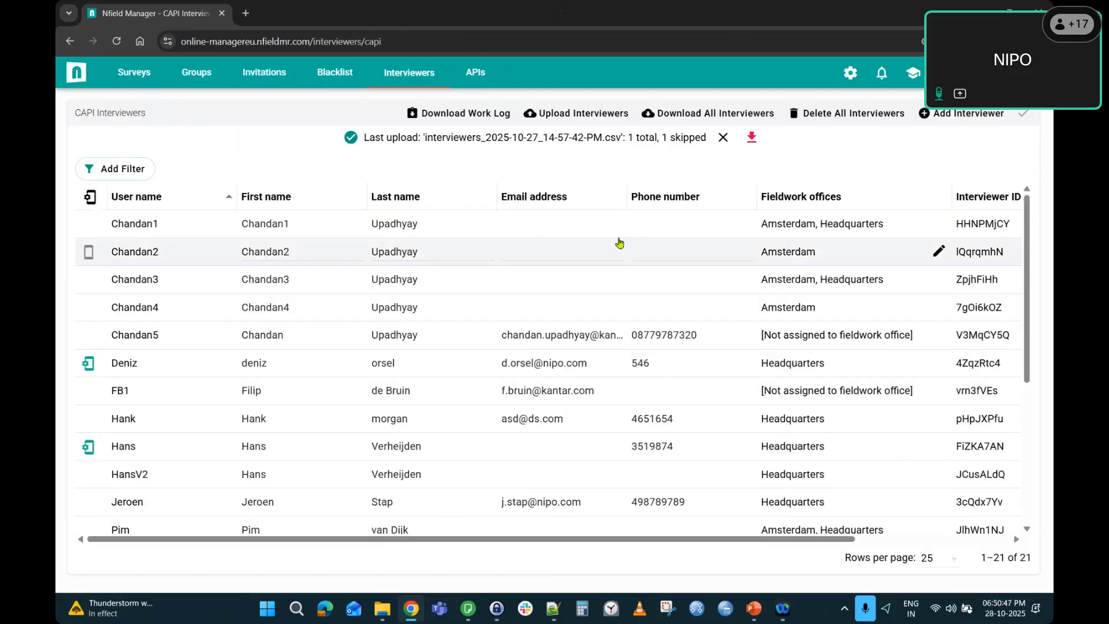
{"action": "scroll", "coordinate": [182, 332], "scroll_direction": "down", "scroll_amount": 5}
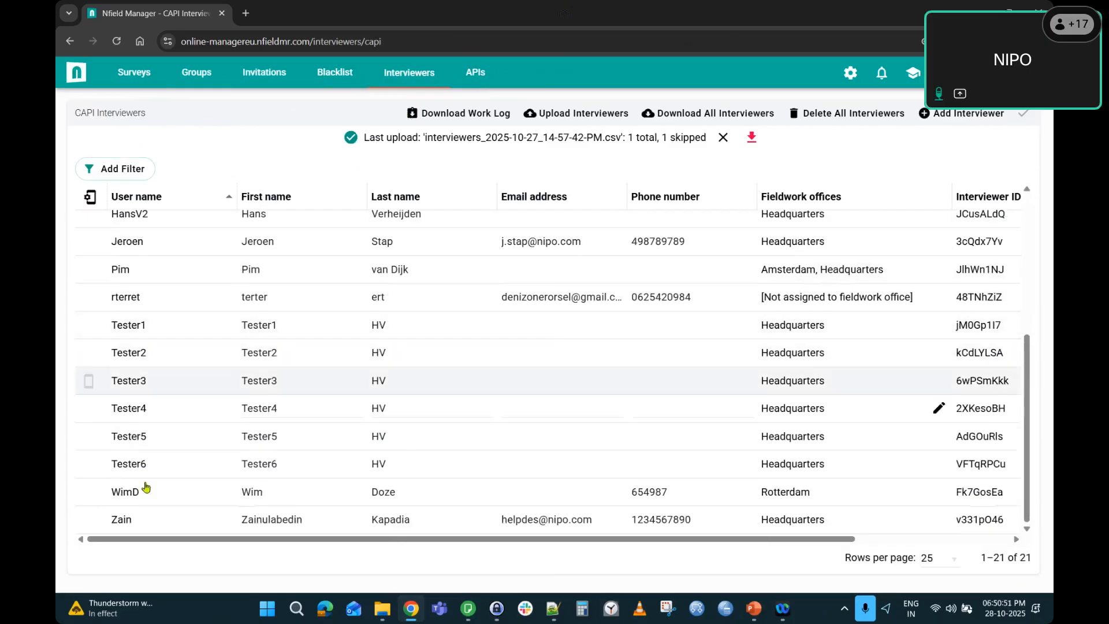
{"action": "left_click", "coordinate": [122, 520]}
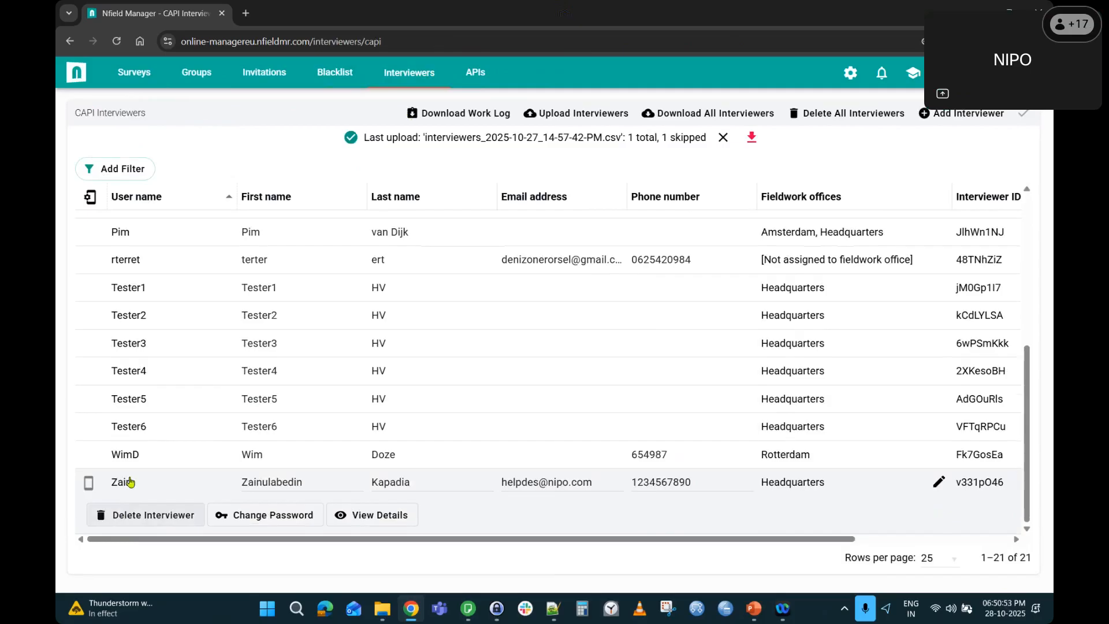
{"action": "left_click", "coordinate": [376, 517]}
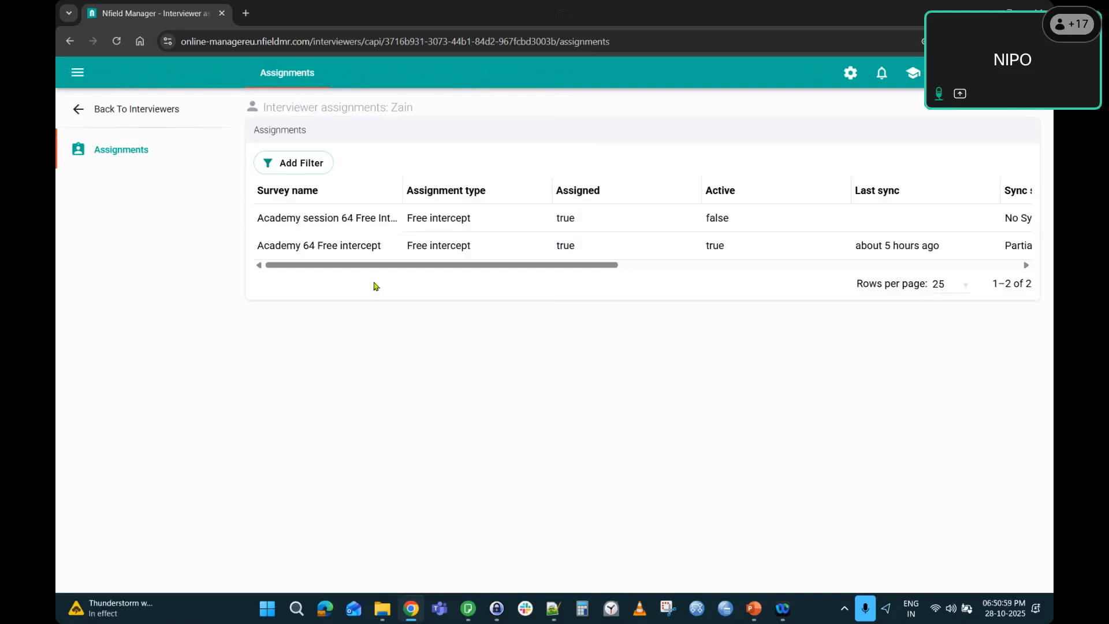
{"action": "left_click_drag", "start_coordinate": [371, 267], "coordinate": [349, 272]}
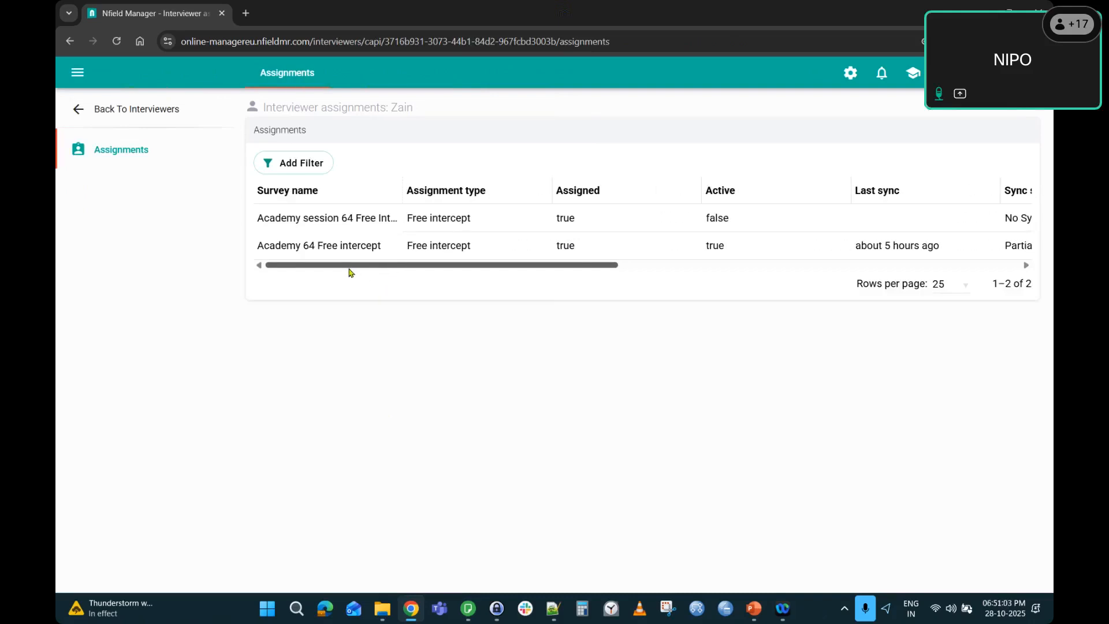
{"action": "left_click_drag", "start_coordinate": [478, 267], "coordinate": [641, 277]}
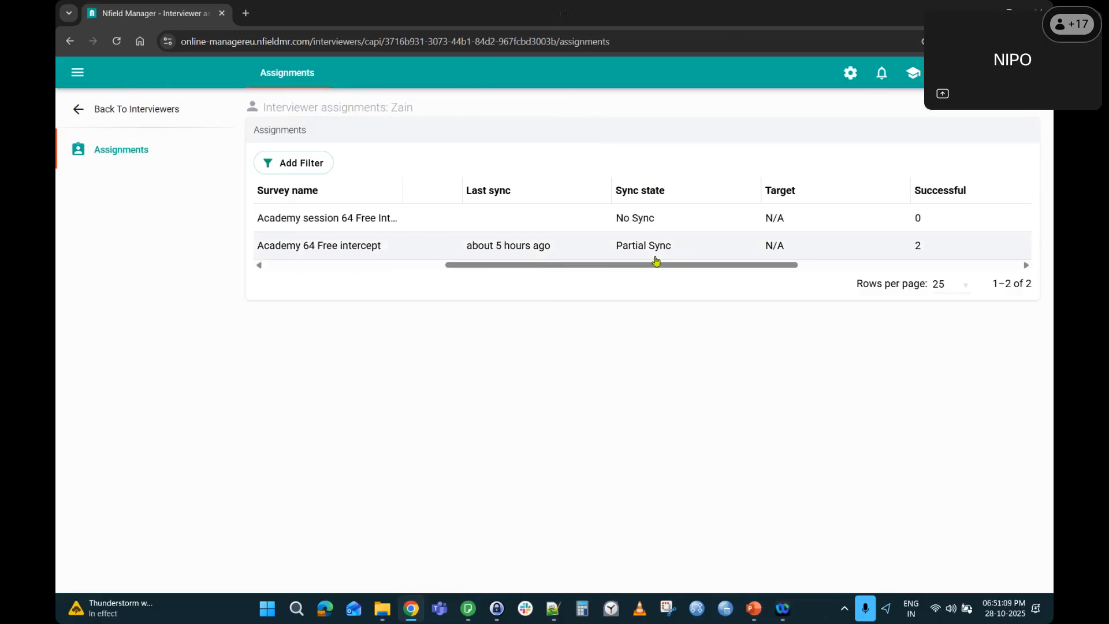
{"action": "left_click_drag", "start_coordinate": [618, 255], "coordinate": [671, 255]}
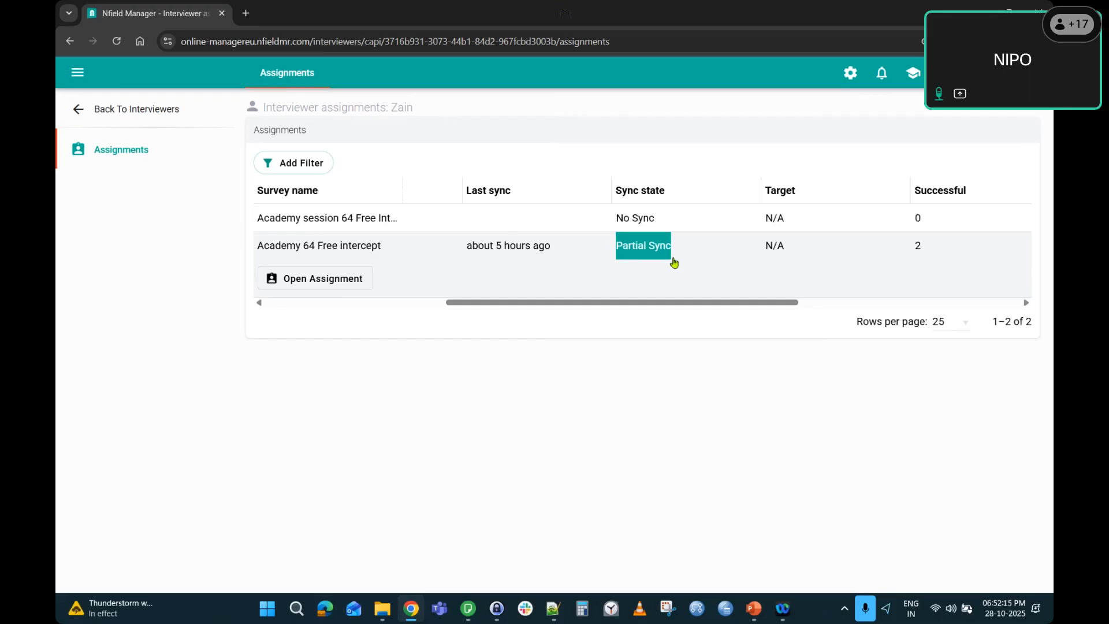
Reopen that interviewer's assignments to confirm the updated last sync, then open the Academy 64 Free intercept assignment.
{"action": "left_click", "coordinate": [153, 110]}
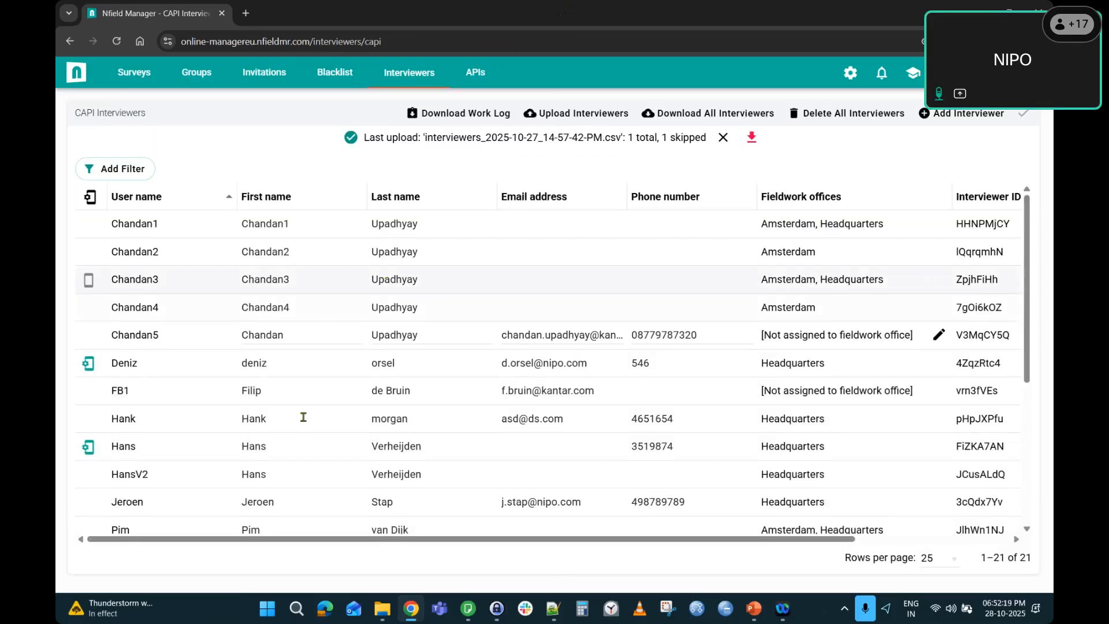
{"action": "scroll", "coordinate": [304, 417], "scroll_direction": "down", "scroll_amount": 5}
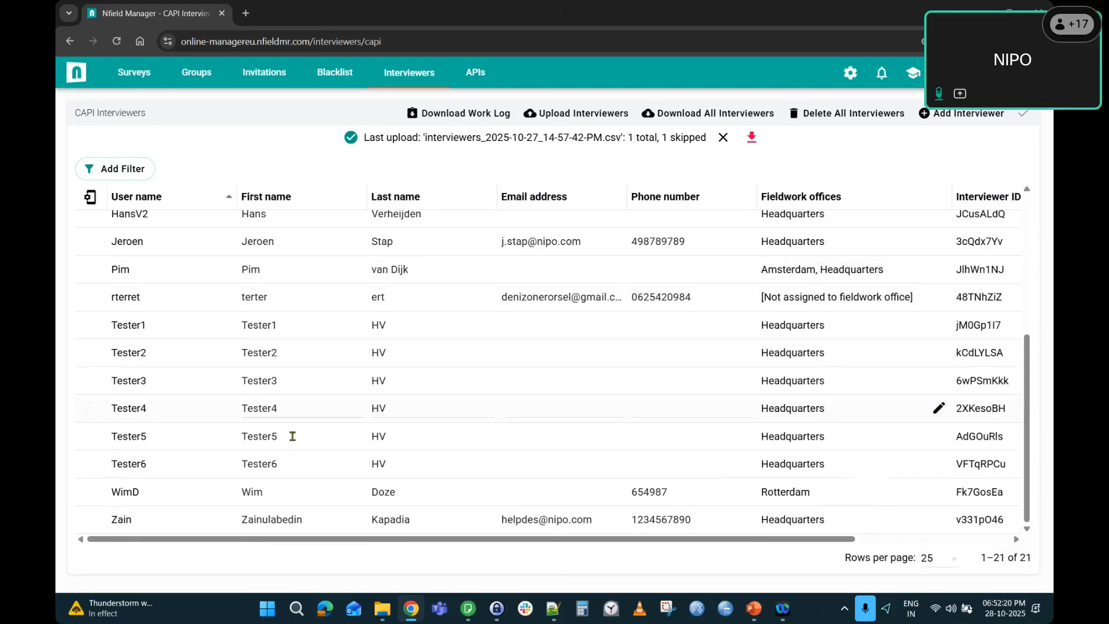
{"action": "left_click", "coordinate": [155, 523]}
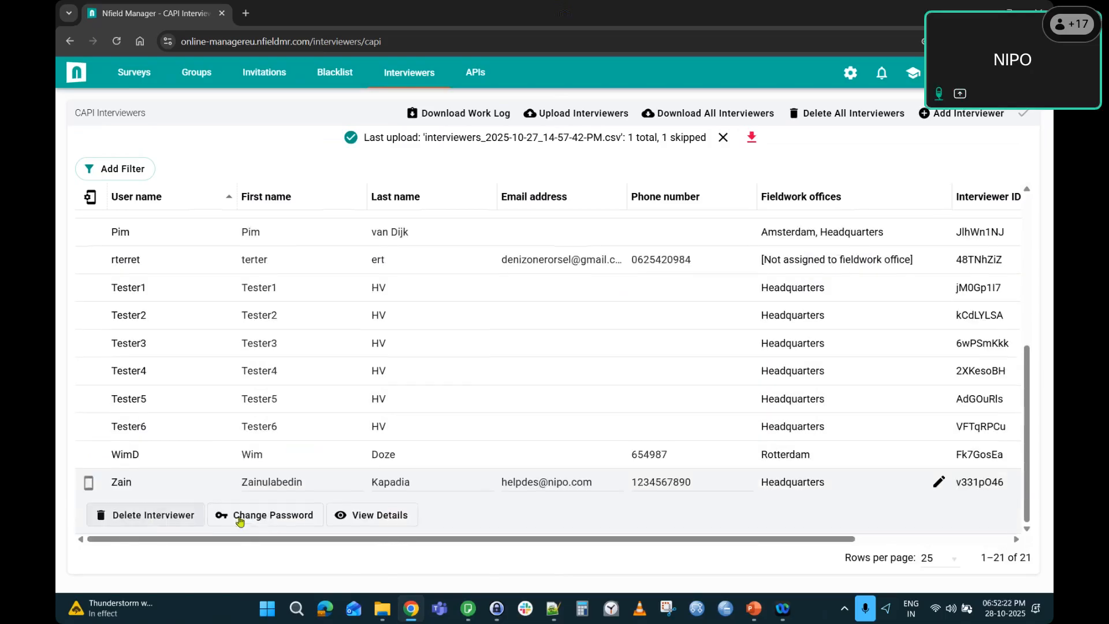
{"action": "left_click", "coordinate": [379, 520]}
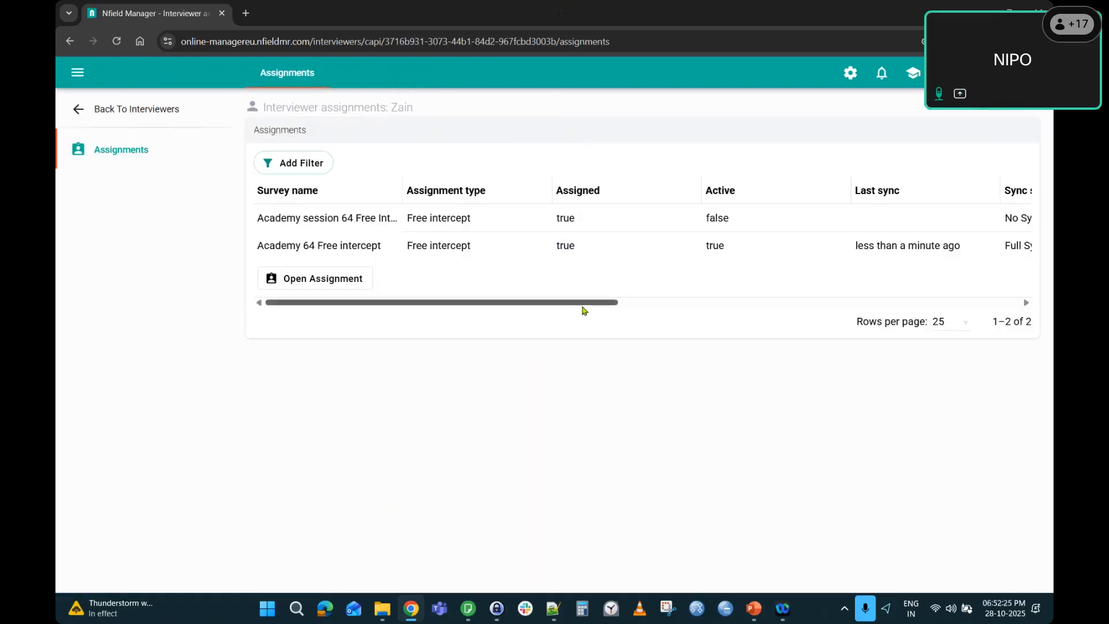
{"action": "left_click_drag", "start_coordinate": [582, 306], "coordinate": [740, 311]}
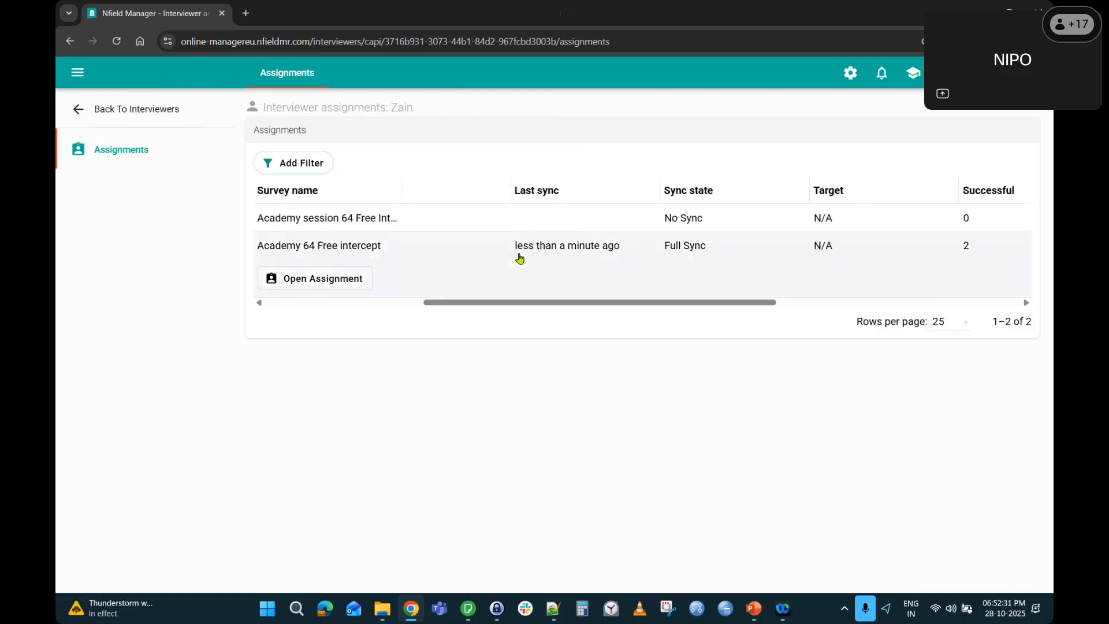
{"action": "left_click_drag", "start_coordinate": [517, 255], "coordinate": [722, 250]}
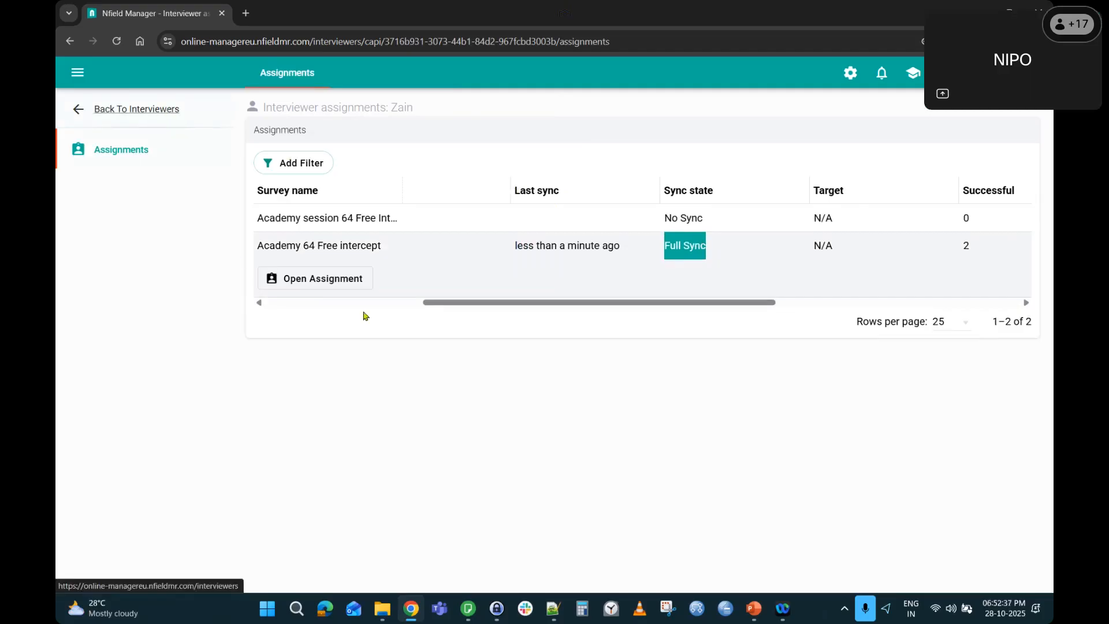
{"action": "left_click", "coordinate": [334, 279]}
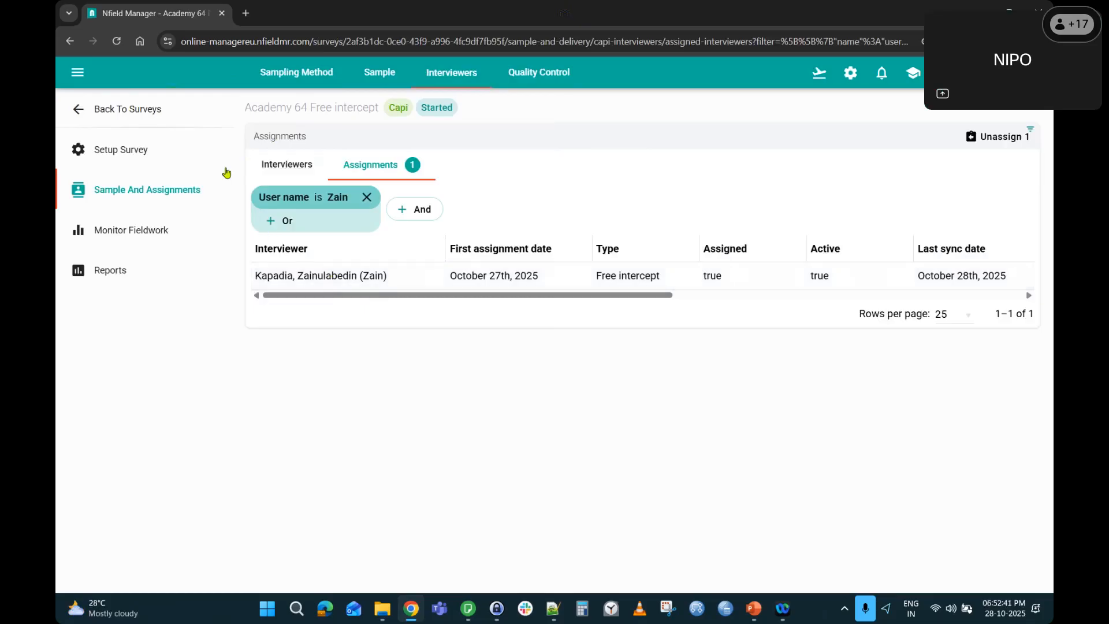
Check the survey sample's newest interview, 00000003, marked Successful with last activity 1 minute ago.
{"action": "left_click", "coordinate": [386, 78]}
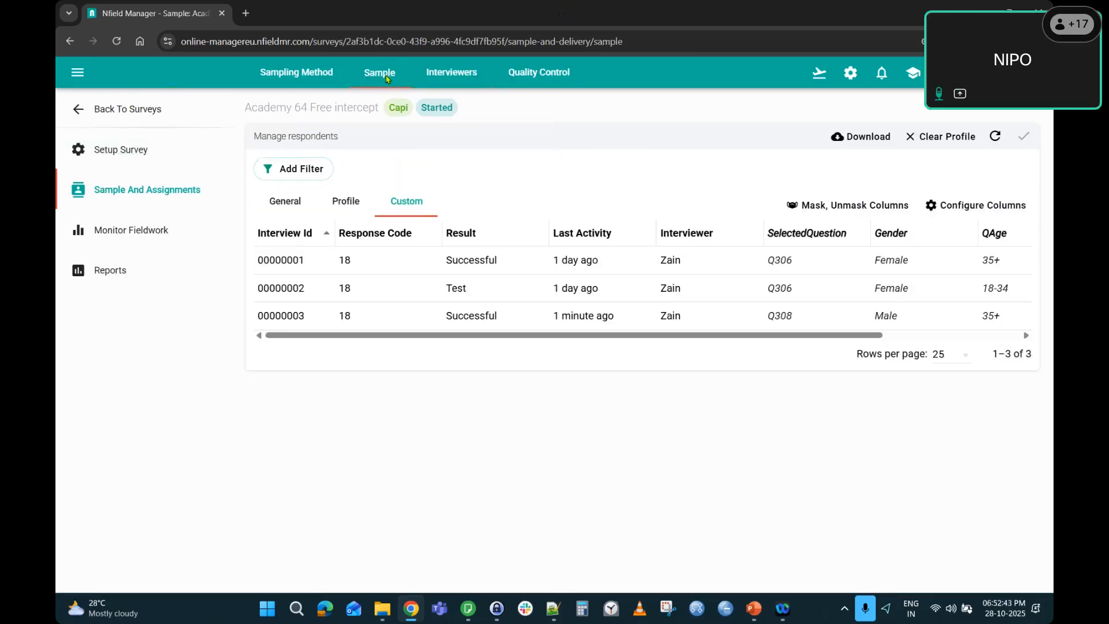
{"action": "left_click_drag", "start_coordinate": [553, 328], "coordinate": [623, 328]}
{"action": "left_click_drag", "start_coordinate": [708, 376], "coordinate": [909, 375]}
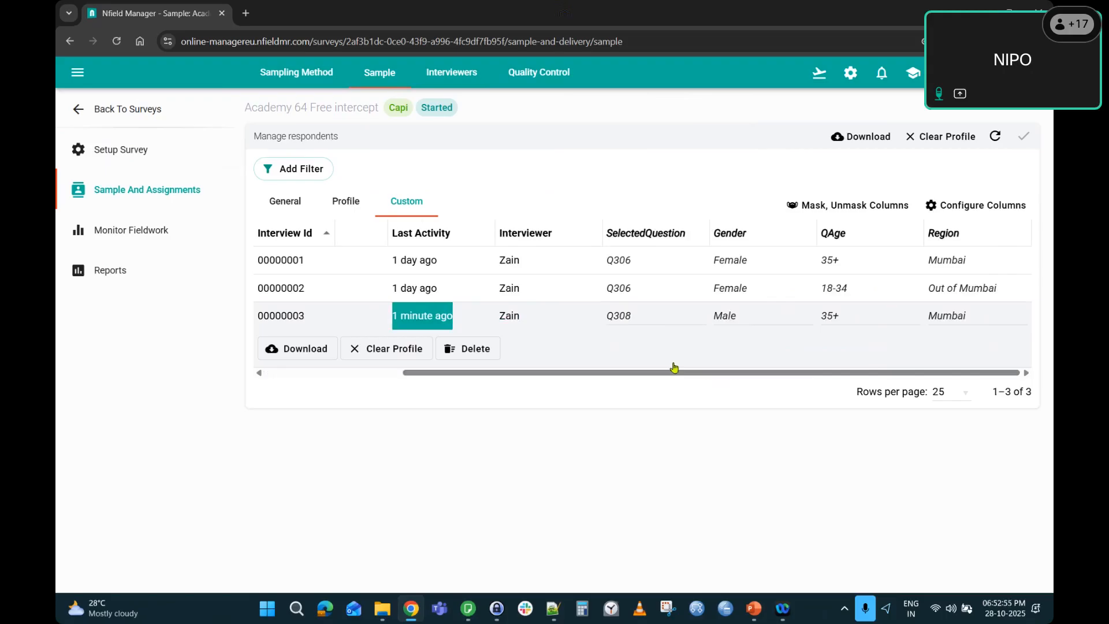
{"action": "left_click_drag", "start_coordinate": [507, 374], "coordinate": [311, 374]}
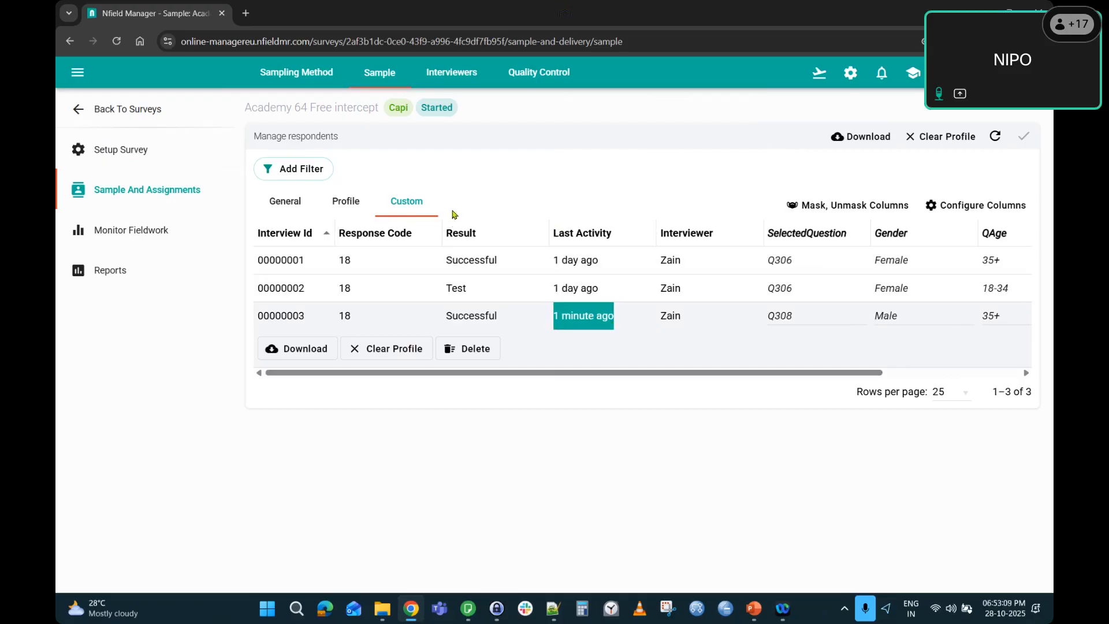
{"action": "key", "text": "alt+Tab"}
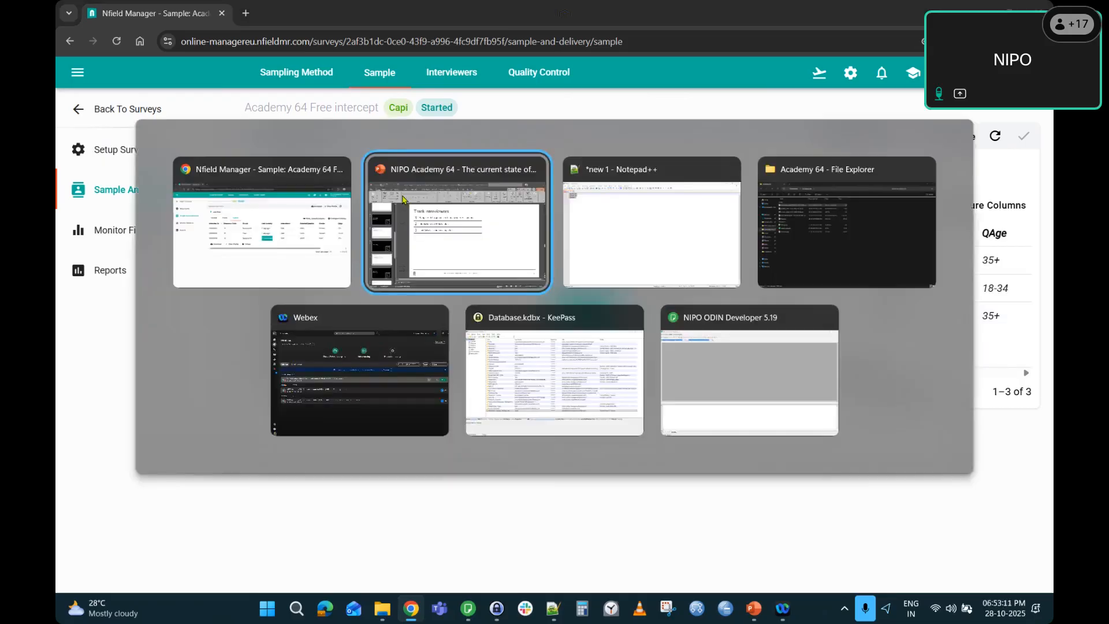
Advance the deck through Demo (Track interviewers) and Monitor surveys to slide 14, Demo (Monitor surveys).
{"action": "scroll", "coordinate": [143, 400], "scroll_direction": "down", "scroll_amount": 3}
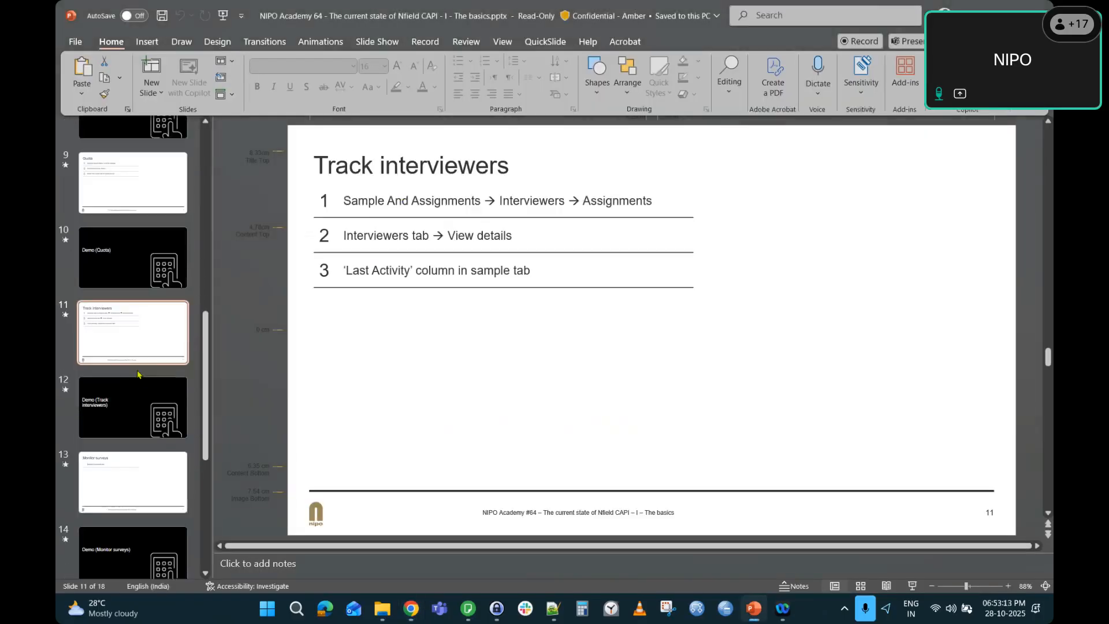
{"action": "left_click", "coordinate": [143, 399]}
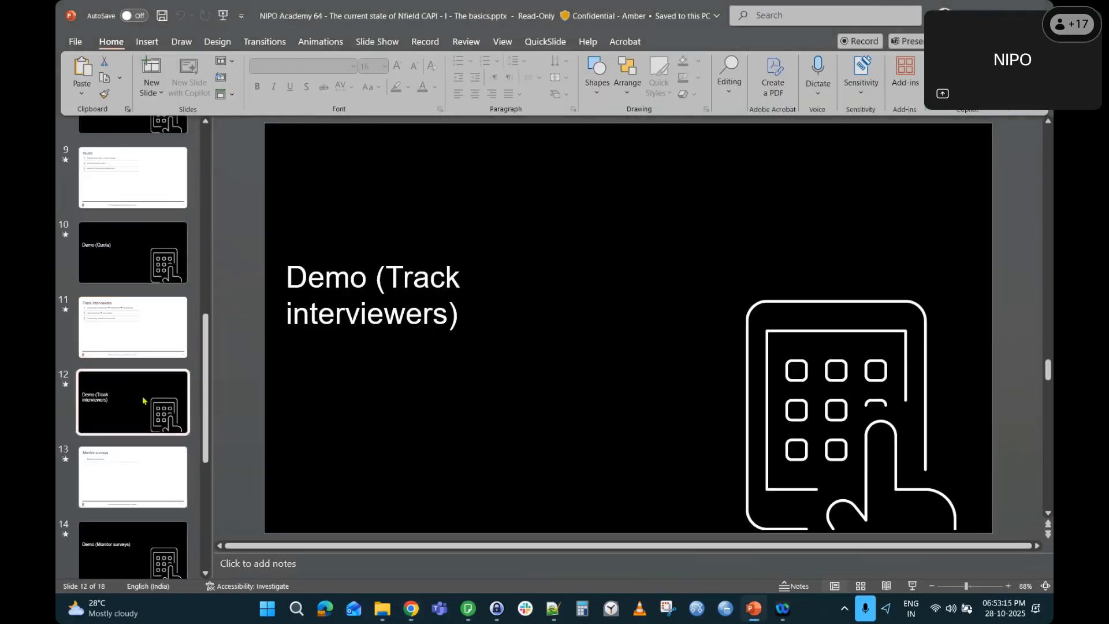
{"action": "key", "text": "Down"}
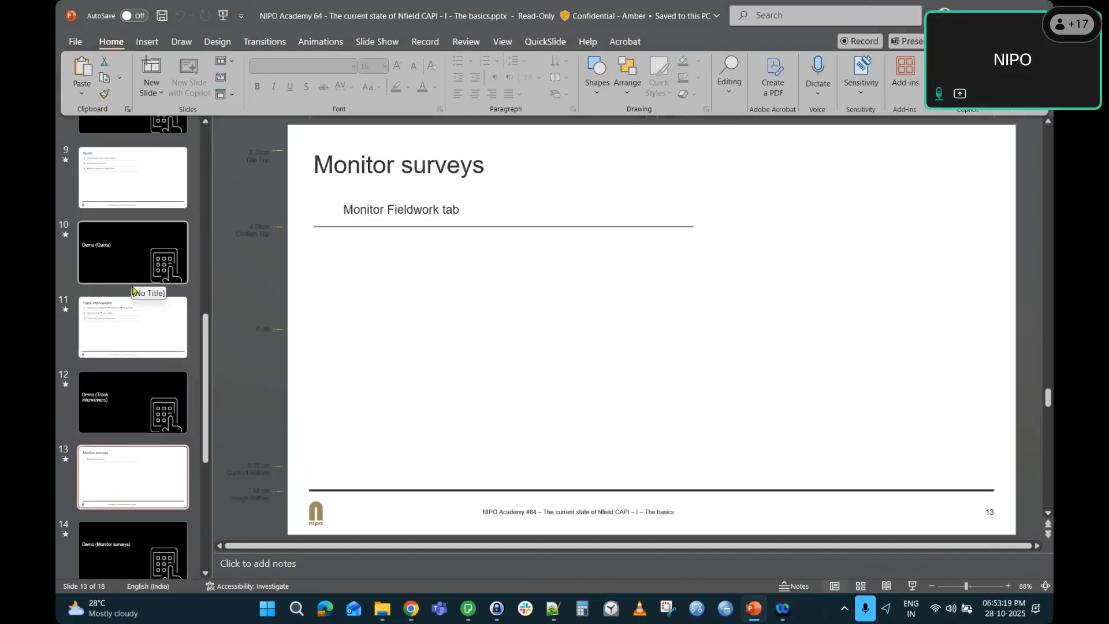
{"action": "scroll", "coordinate": [135, 293], "scroll_direction": "down", "scroll_amount": 1}
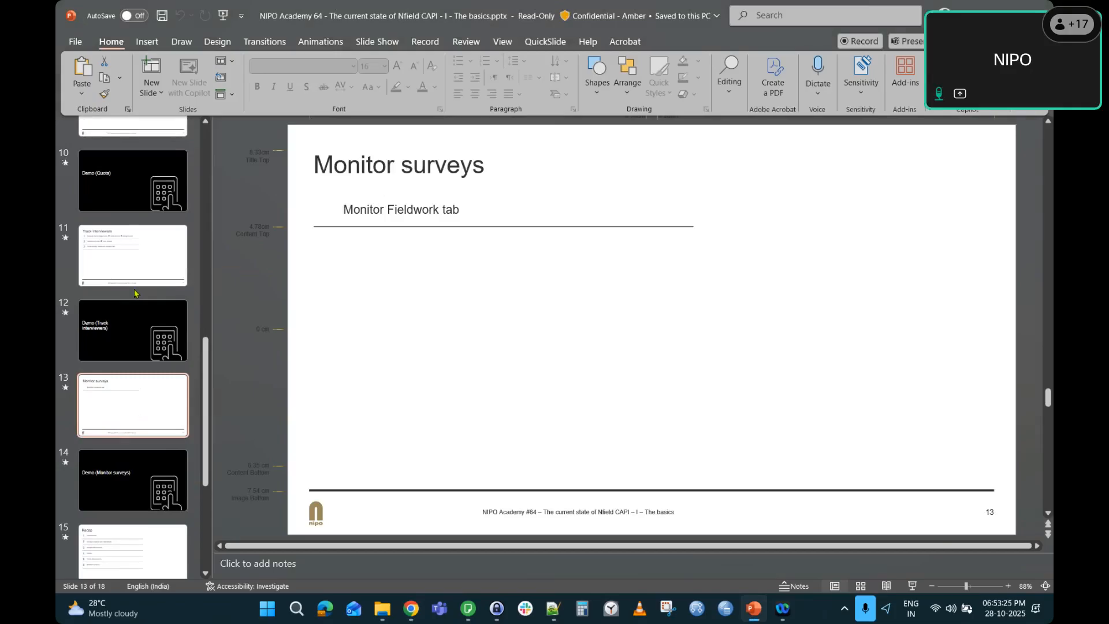
{"action": "key", "text": "alt+Tab"}
{"action": "key", "text": "Down"}
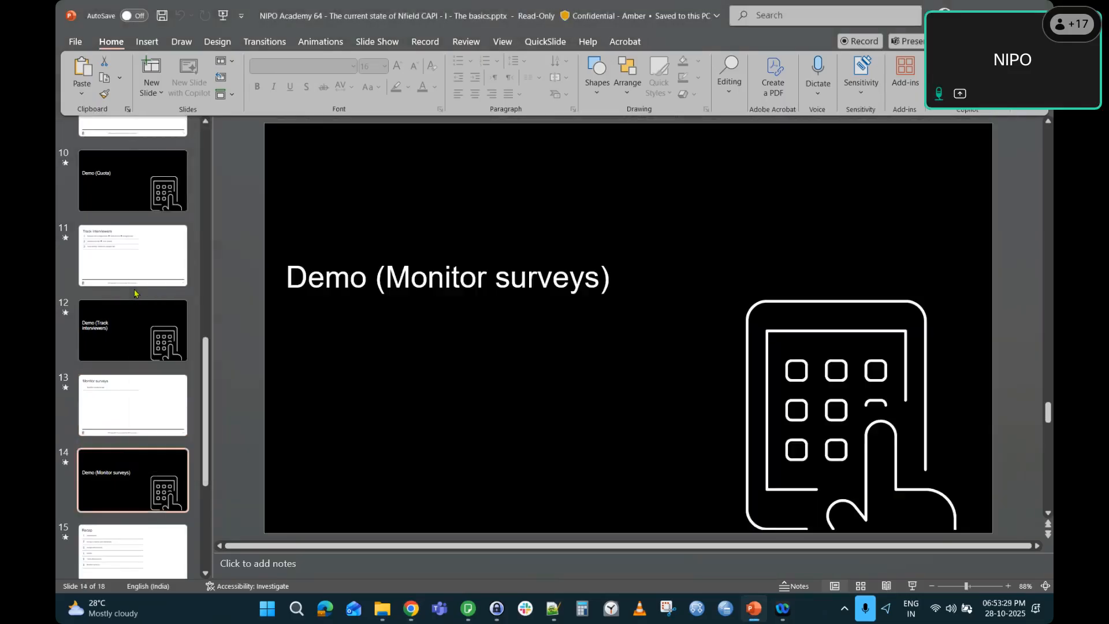
{"action": "key", "text": "alt+Tab"}
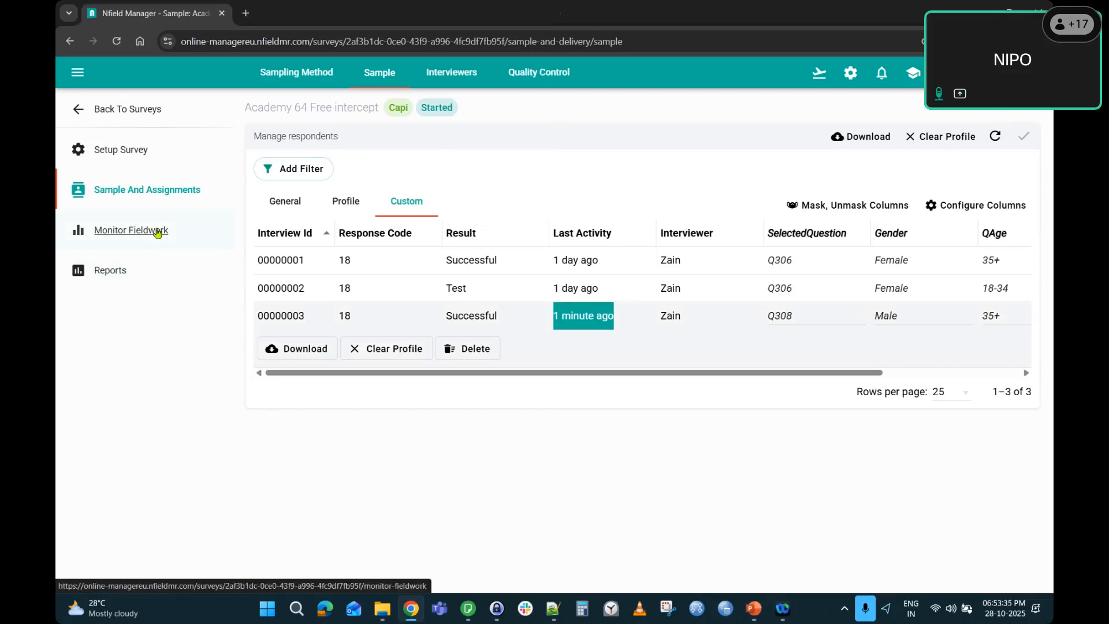
Review the fieldwork progress chart, then the quotas: 2 successful in total, Q306 at 0, Q308 at 1.
{"action": "left_click", "coordinate": [157, 230]}
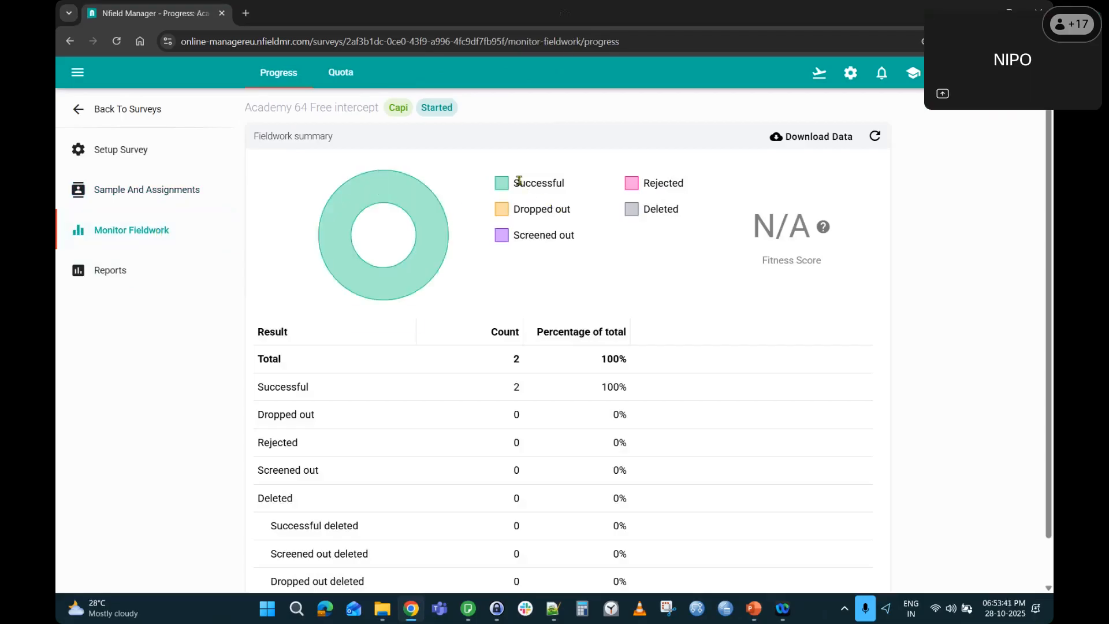
{"action": "left_click_drag", "start_coordinate": [517, 181], "coordinate": [582, 241]}
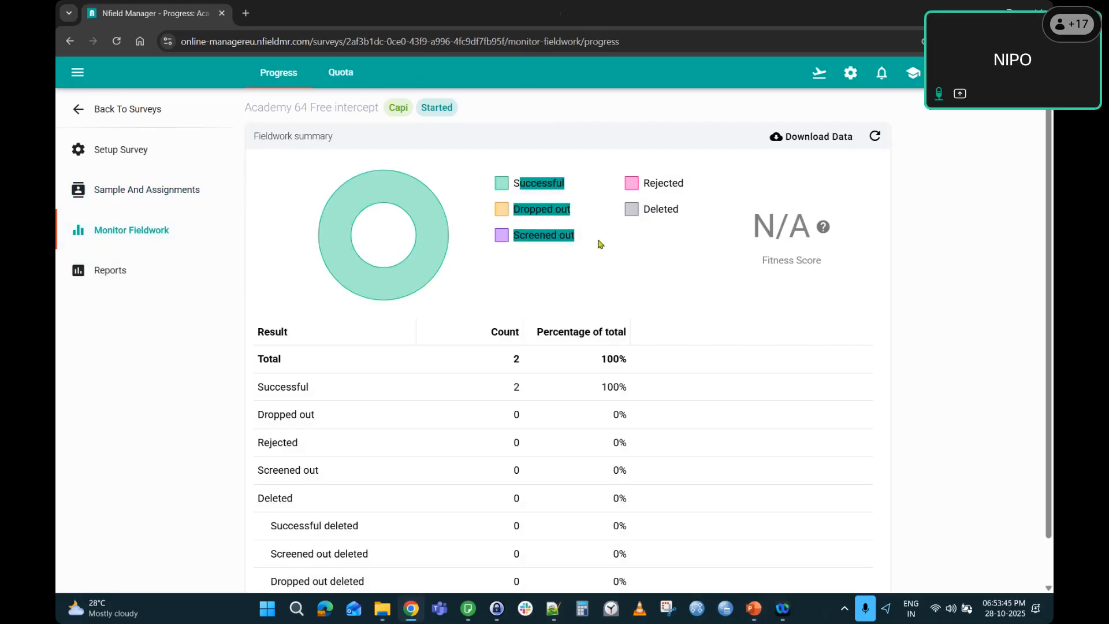
{"action": "left_click", "coordinate": [619, 263]}
{"action": "scroll", "coordinate": [618, 265], "scroll_direction": "down", "scroll_amount": 2}
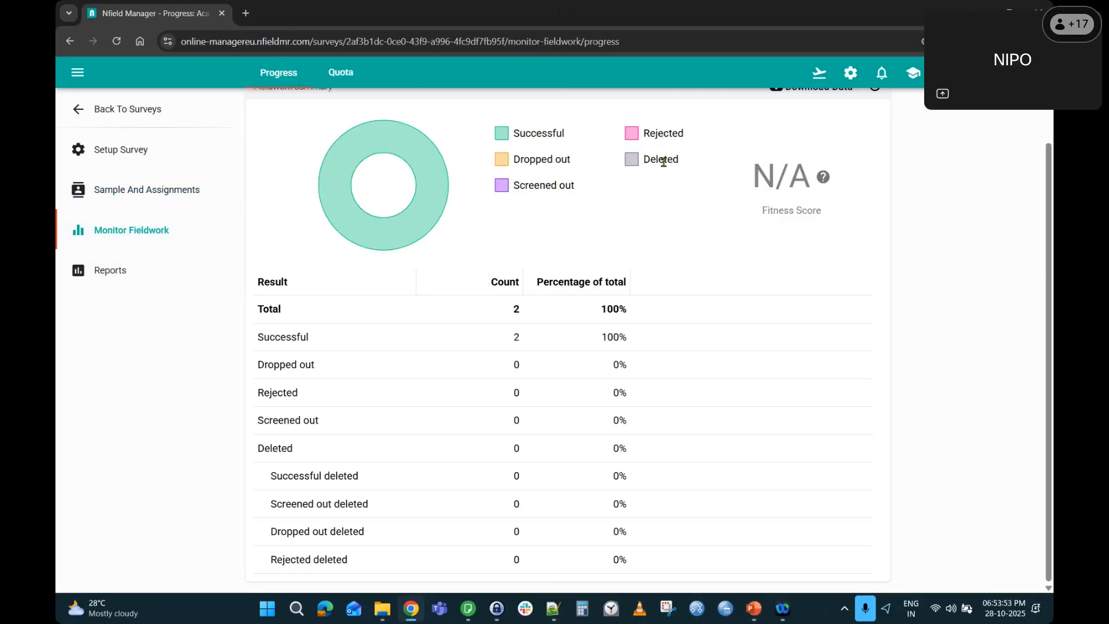
{"action": "scroll", "coordinate": [521, 259], "scroll_direction": "up", "scroll_amount": 1}
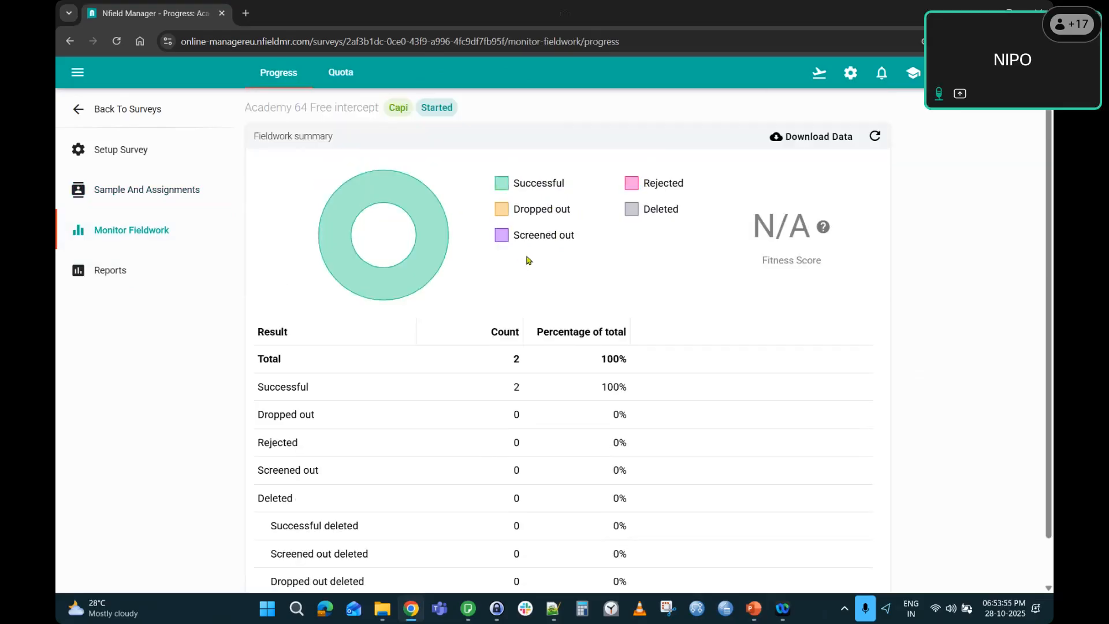
{"action": "left_click", "coordinate": [340, 76]}
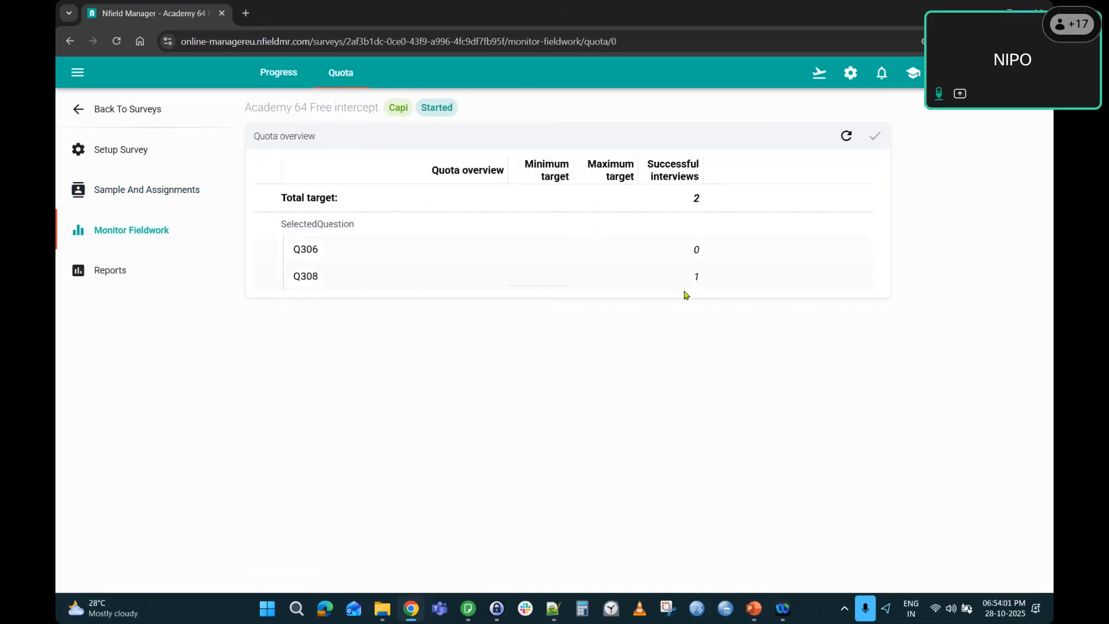
Return to the Progress summary and open the Create download data dialog, then cancel it.
{"action": "left_click", "coordinate": [283, 81]}
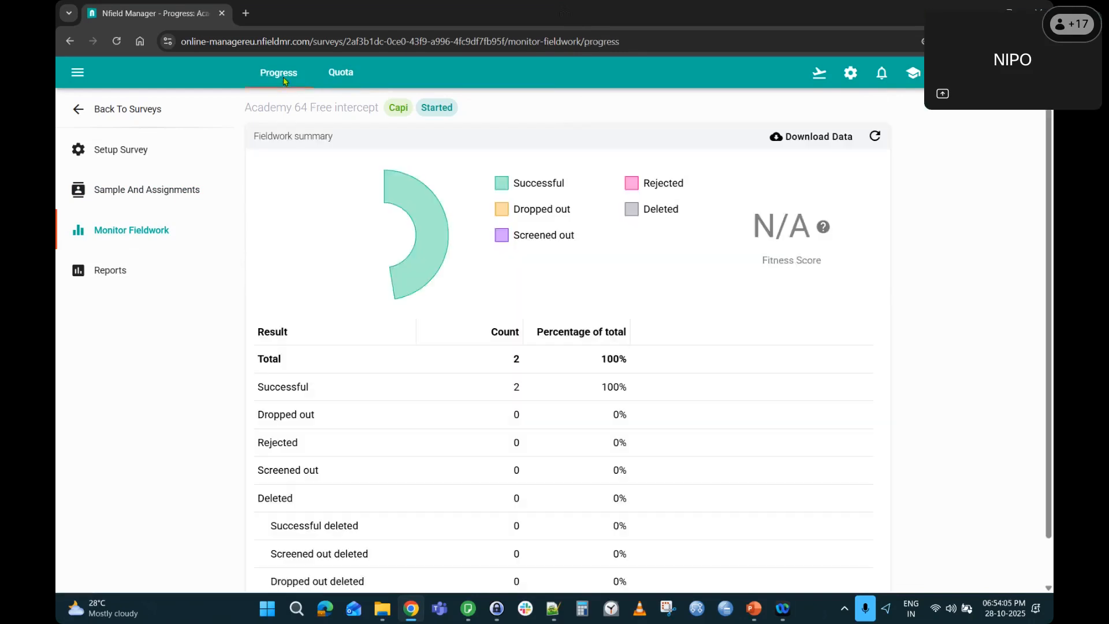
{"action": "left_click", "coordinate": [794, 138]}
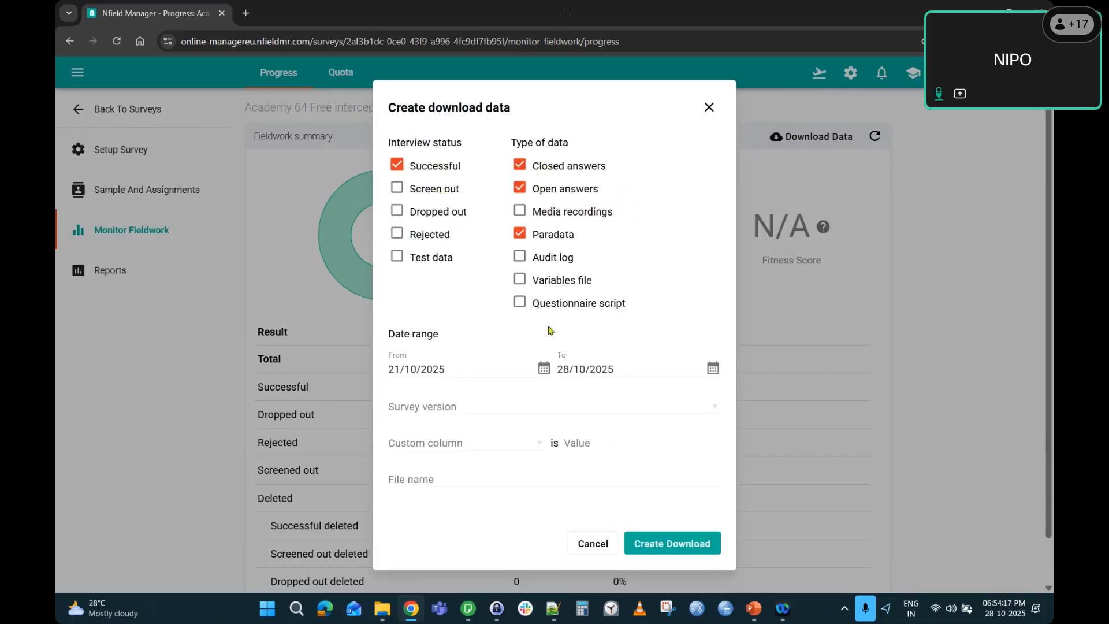
{"action": "left_click", "coordinate": [590, 545]}
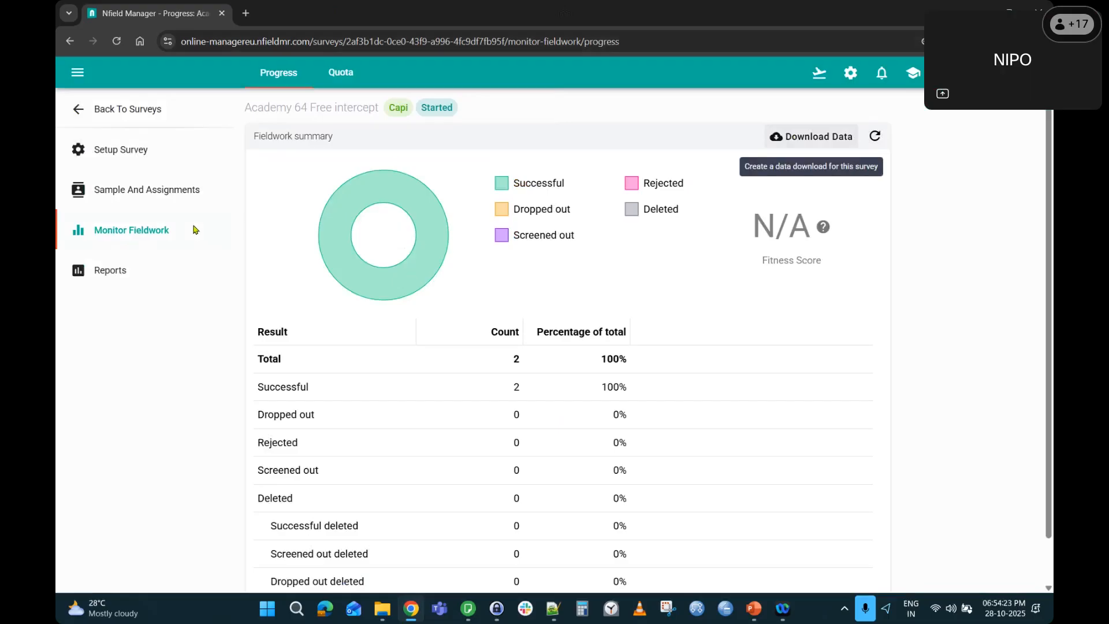
Show slide 15 in PowerPoint, the Recap listing the six topics covered.
{"action": "key", "text": "alt+Tab"}
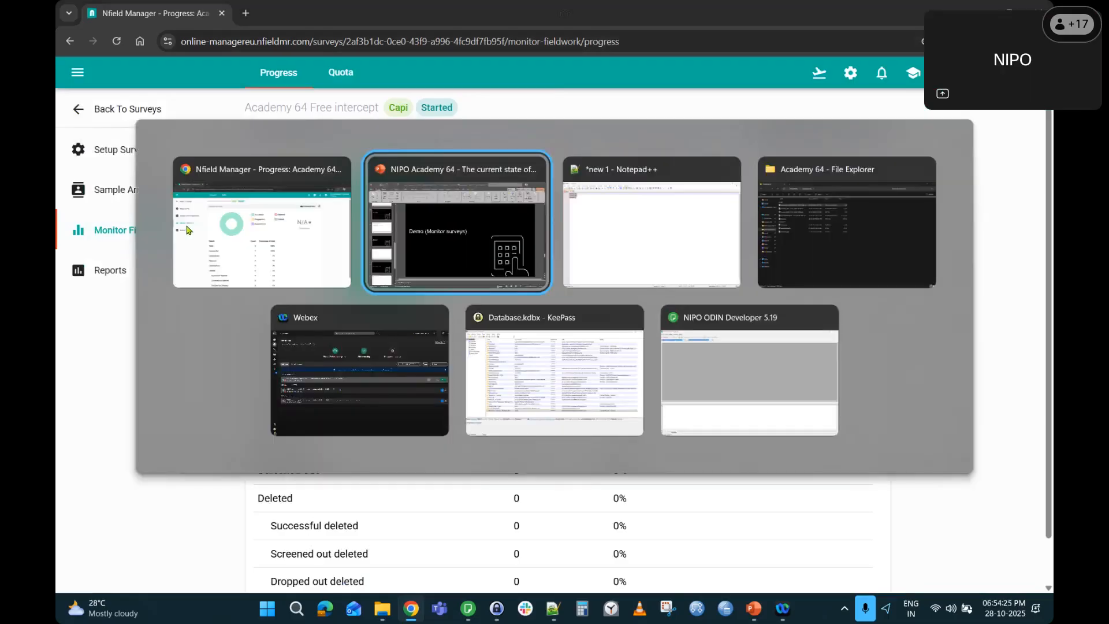
{"action": "scroll", "coordinate": [166, 286], "scroll_direction": "down", "scroll_amount": 2}
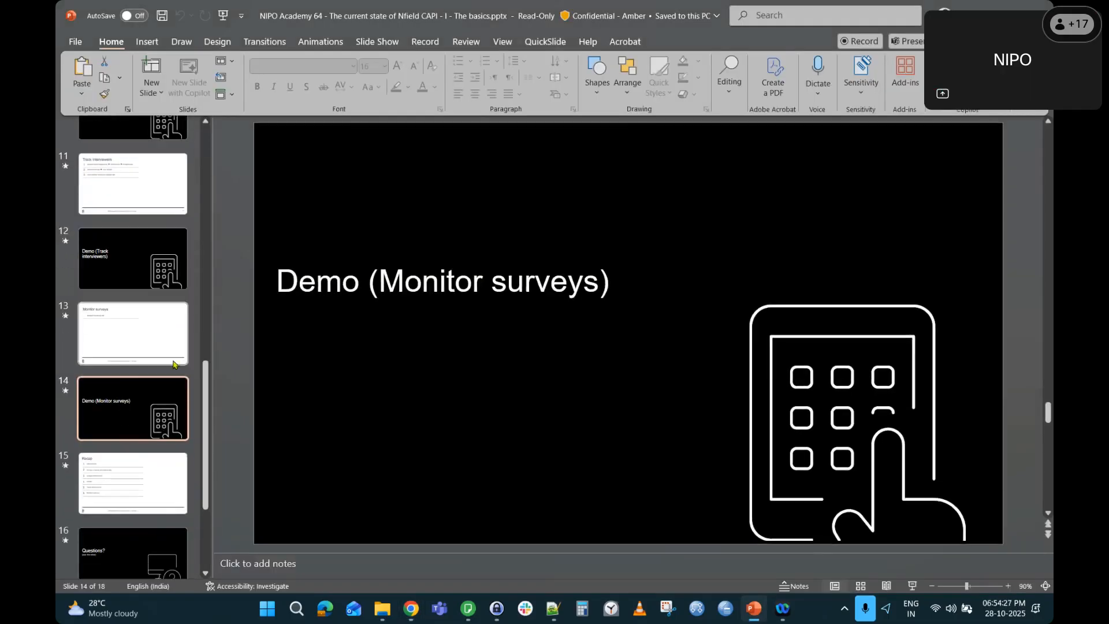
{"action": "left_click", "coordinate": [167, 480]}
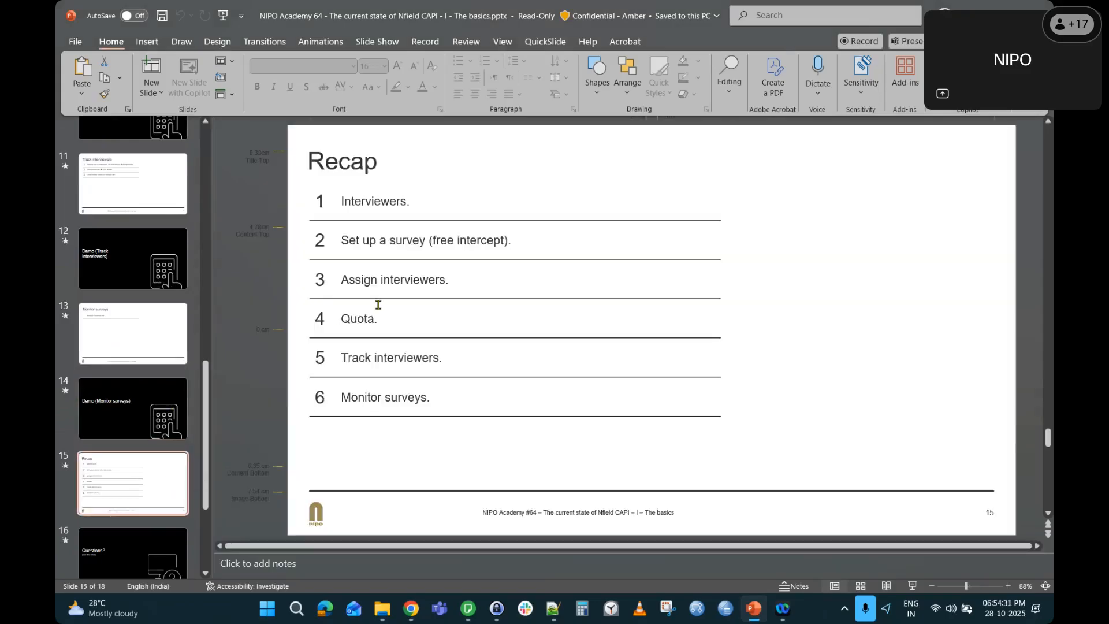